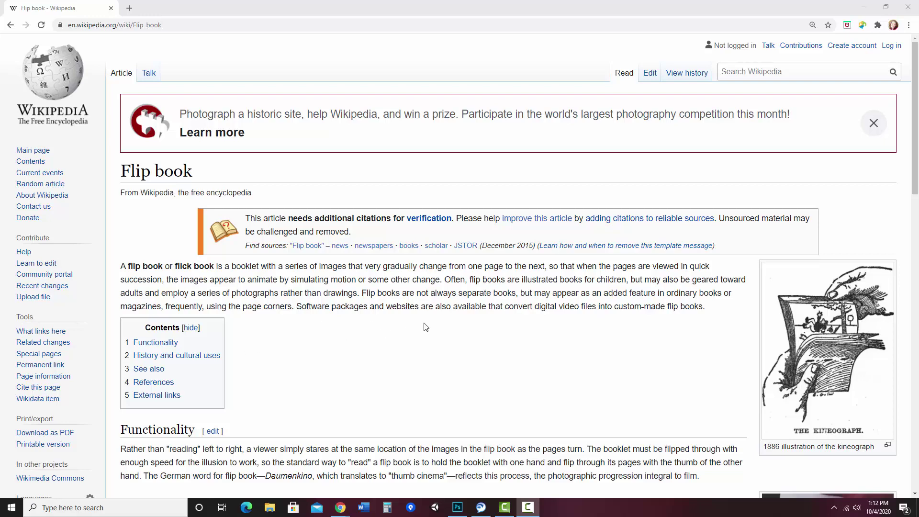
Play the Flip book article's example video, close it, and minimize Chrome
scroll(426, 327, "down", 6)
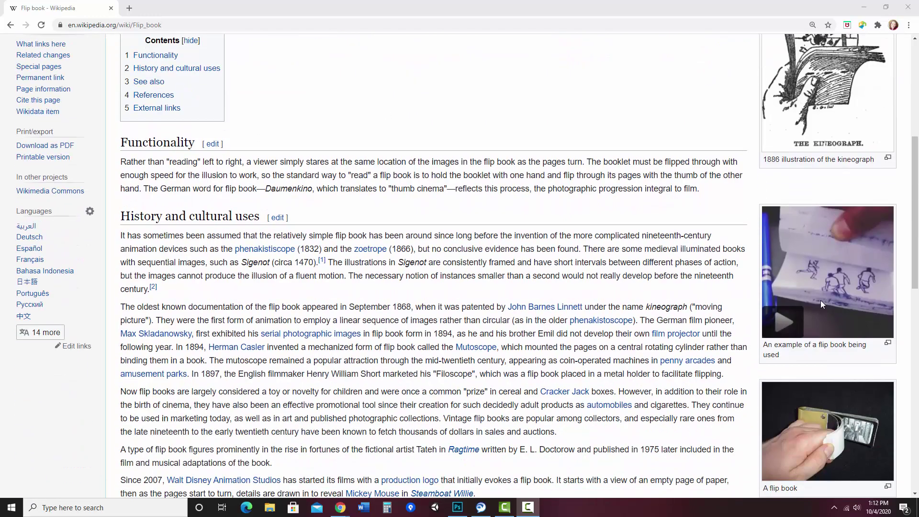
left_click(790, 331)
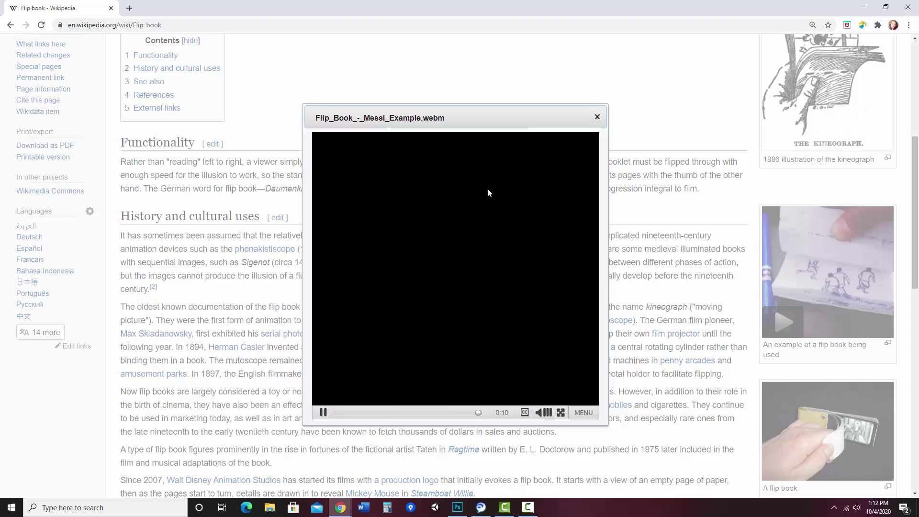
left_click(598, 119)
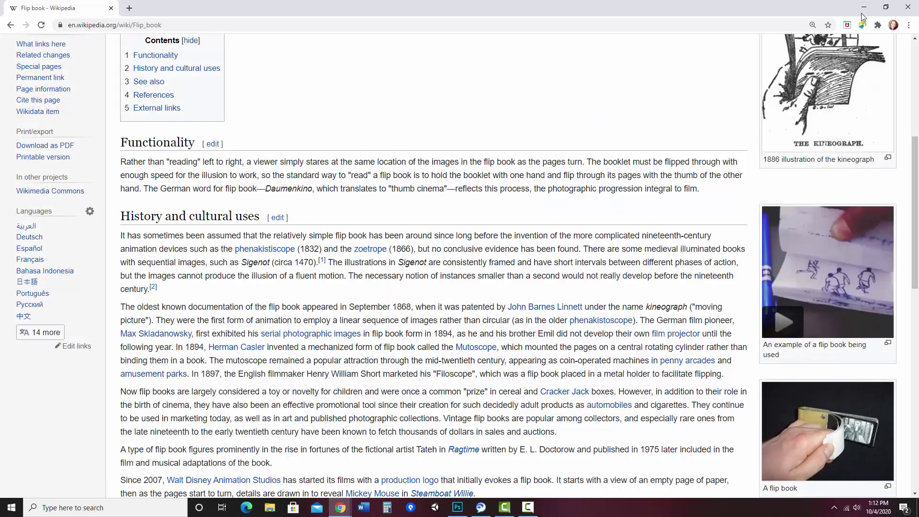
Bring Photoshop's Home screen with its recent files, including cow.psd and flyingsaucer.psd, to the front
left_click(908, 7)
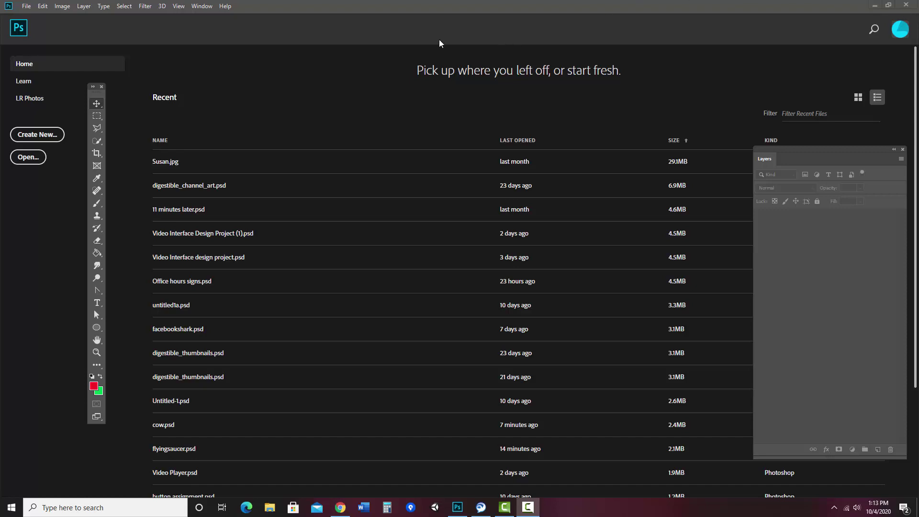
left_click(37, 138)
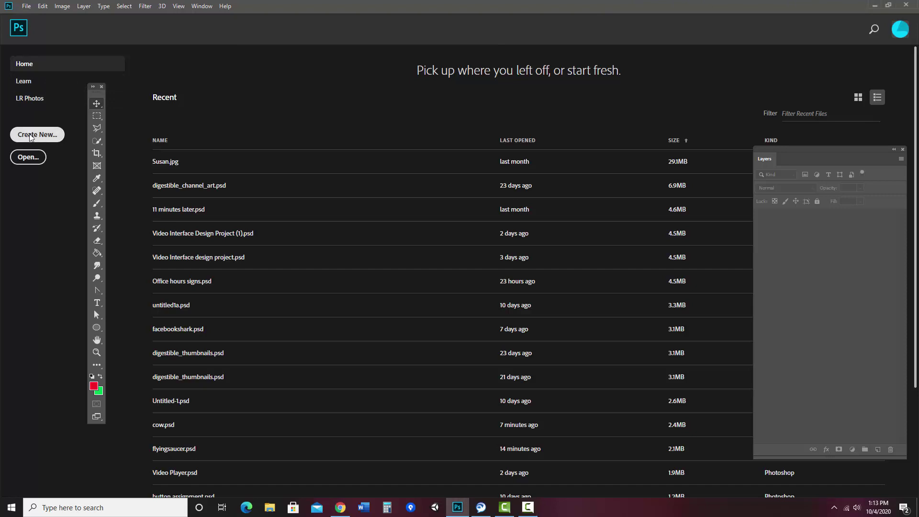
Create a new 300 x 300 pixel document, Untitled-1, with Artboards left unchecked
left_click(34, 138)
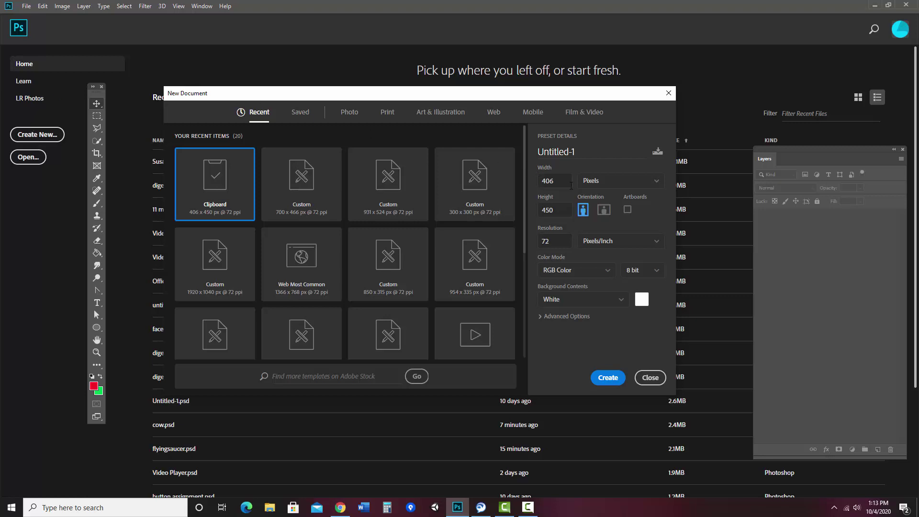
left_click_drag(564, 179, 534, 180)
type("300")
left_click_drag(563, 211, 532, 214)
left_click(640, 203)
left_click(628, 211)
left_click(608, 377)
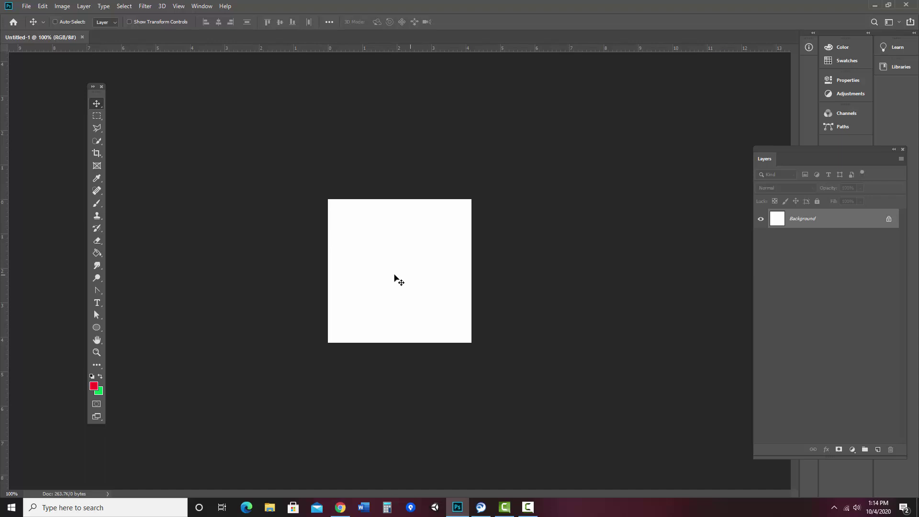
Magnify the blank 300 x 300 canvas to 200% with the Zoom tool
left_click(97, 352)
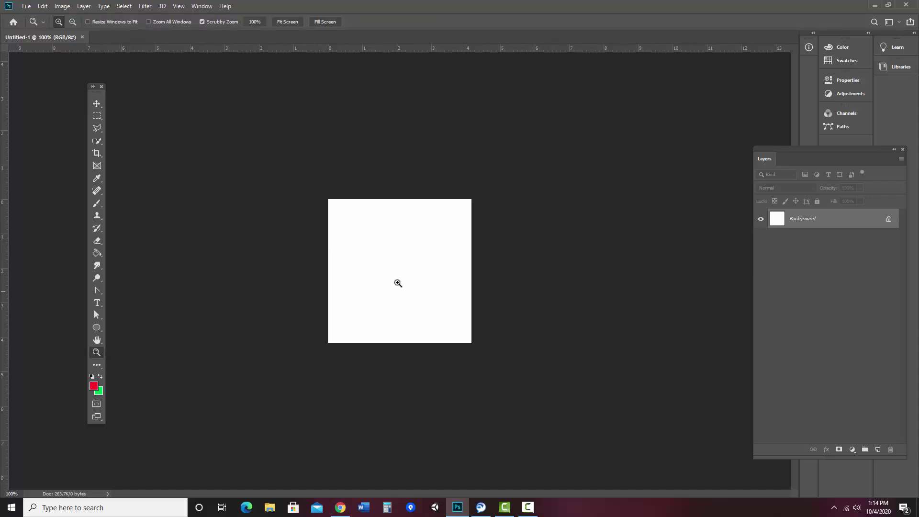
left_click(396, 281)
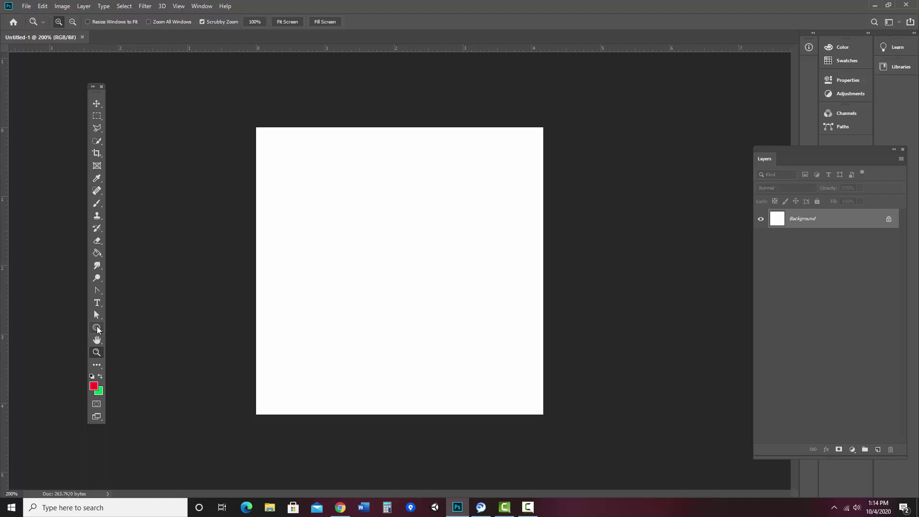
left_click(96, 326)
Draw a 49 x 49 px Ellipse 1 circle near the canvas's left edge and fill it red
left_click(141, 345)
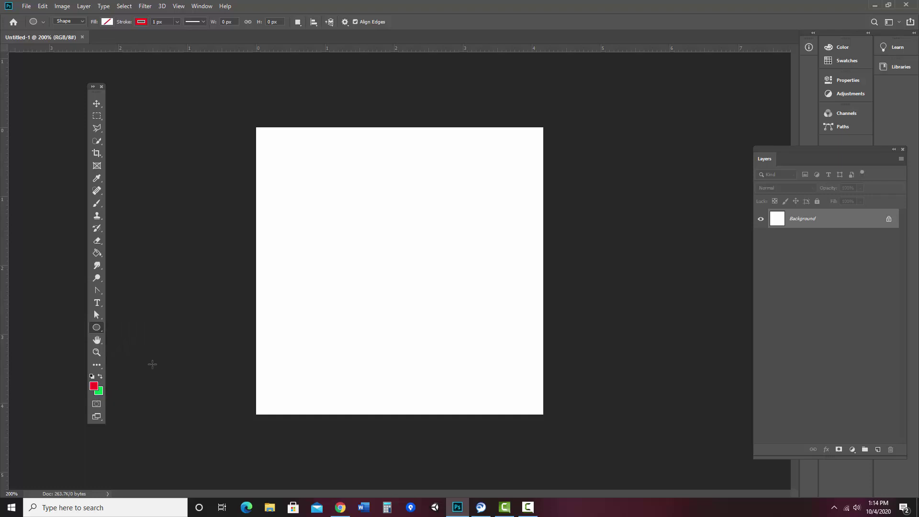
left_click_drag(261, 291, 308, 338)
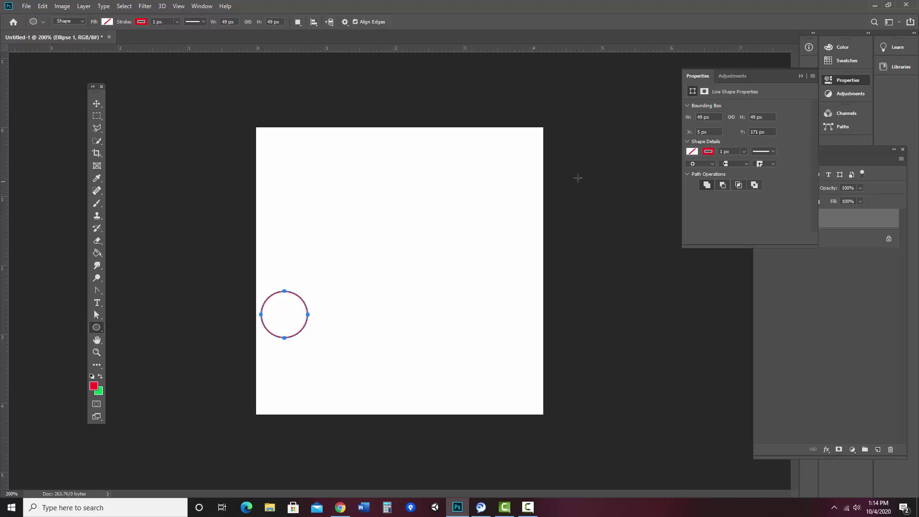
left_click(692, 152)
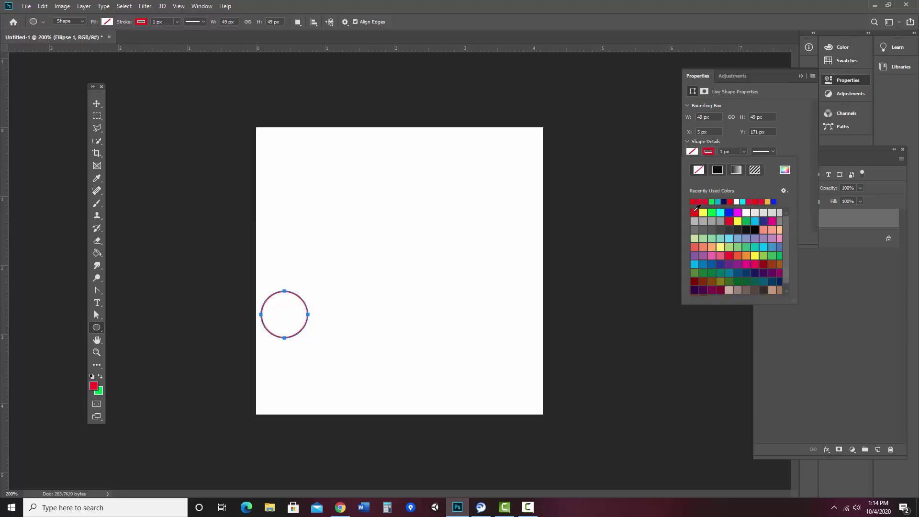
left_click(695, 212)
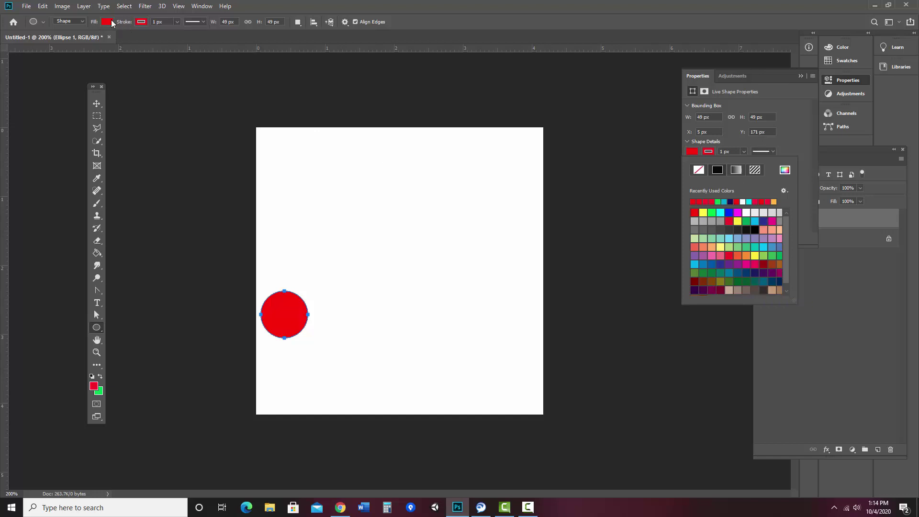
left_click(800, 76)
left_click(800, 77)
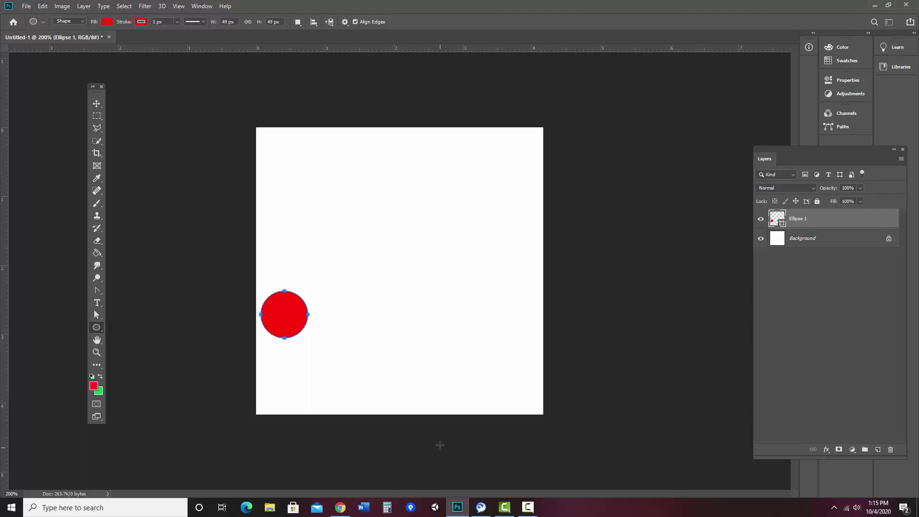
Show the Timeline panel below the canvas via the Window menu
left_click(203, 7)
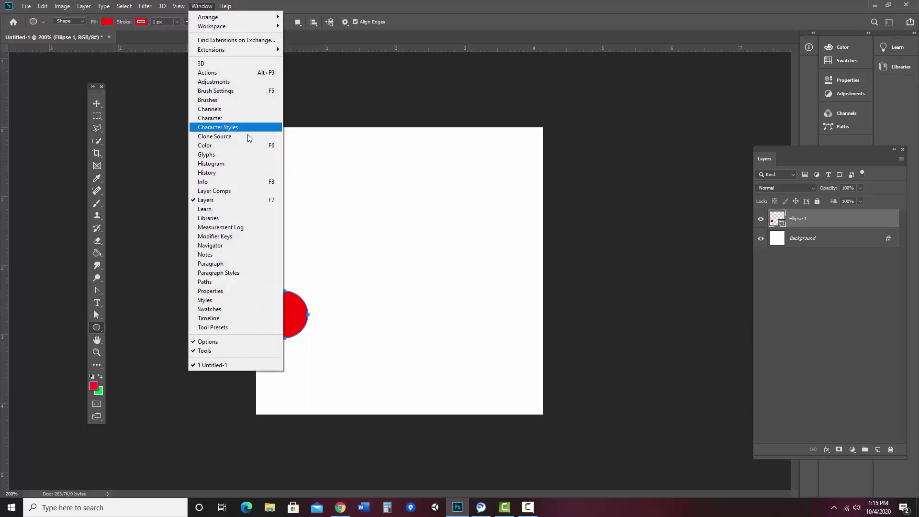
left_click(245, 320)
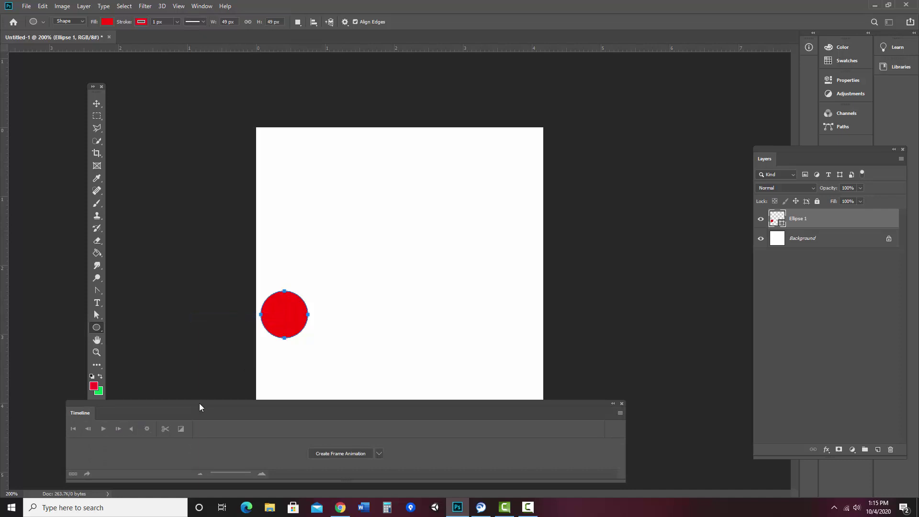
left_click_drag(199, 403, 239, 405)
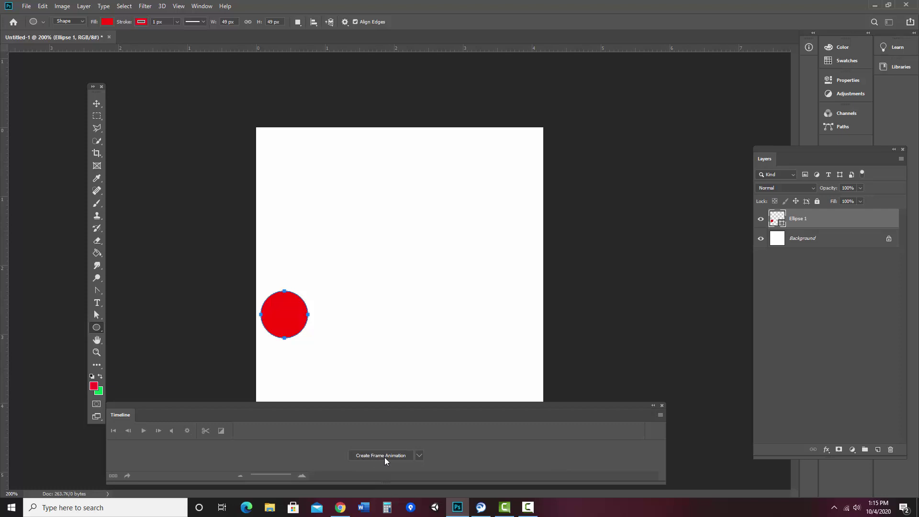
Create a frame animation from the circle, then convert it to a video timeline
left_click(419, 457)
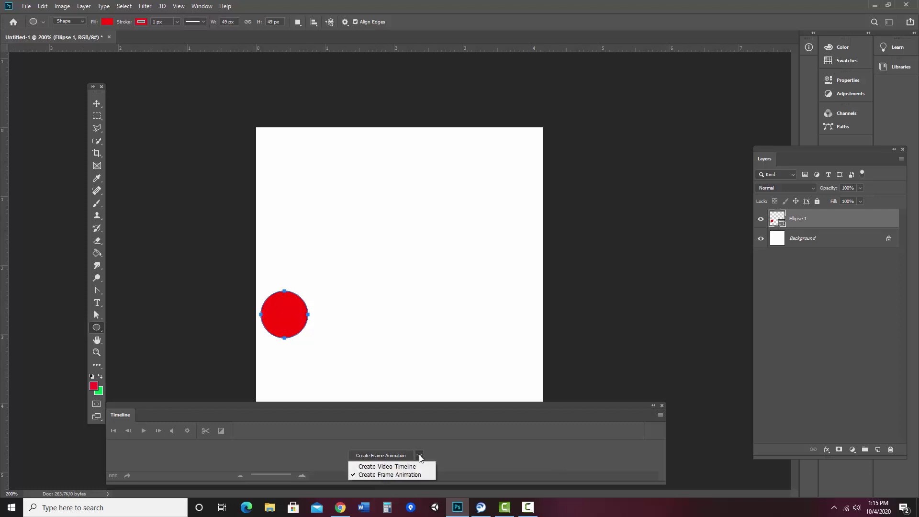
left_click(383, 467)
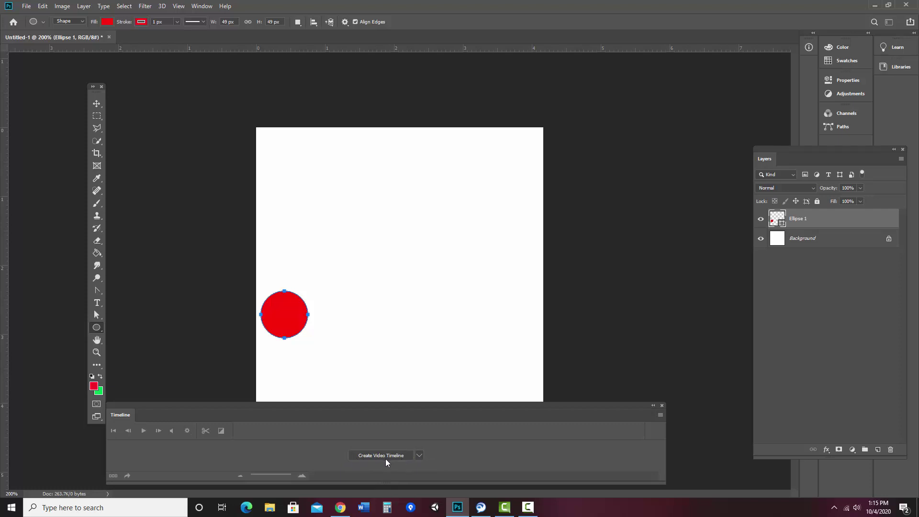
left_click(420, 456)
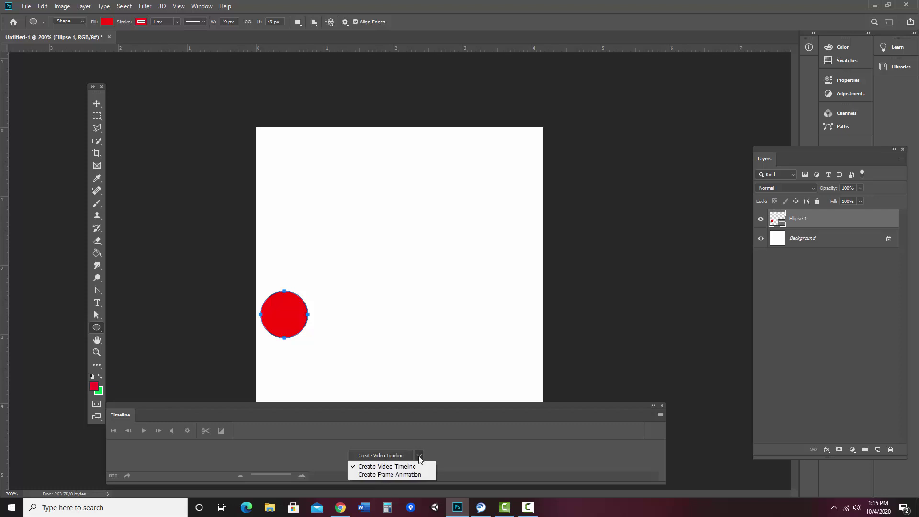
left_click(369, 475)
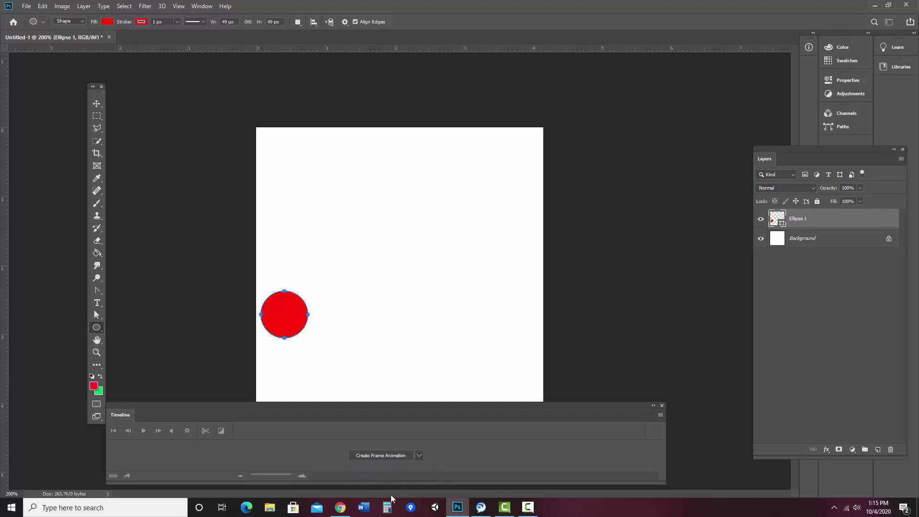
left_click(371, 454)
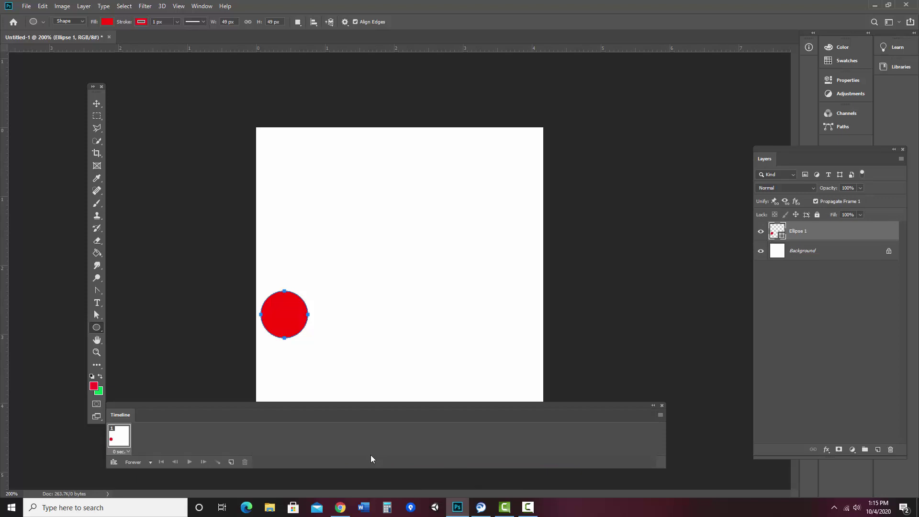
left_click(113, 463)
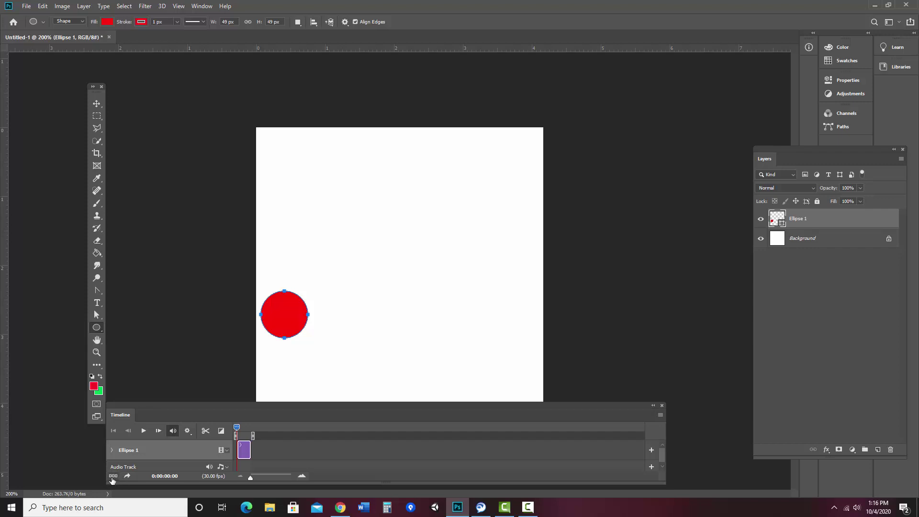
Convert back to frame animation and set frame 1's delay to No delay (0 sec.)
left_click(113, 477)
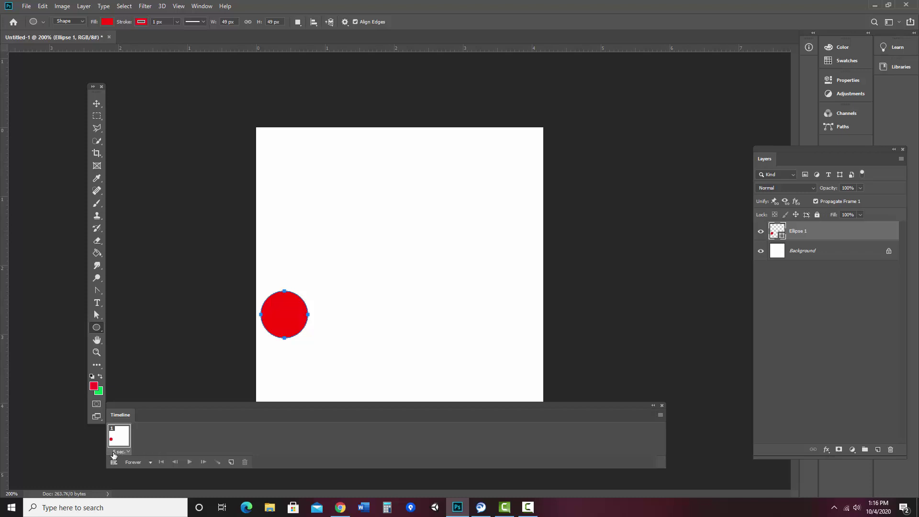
left_click(128, 452)
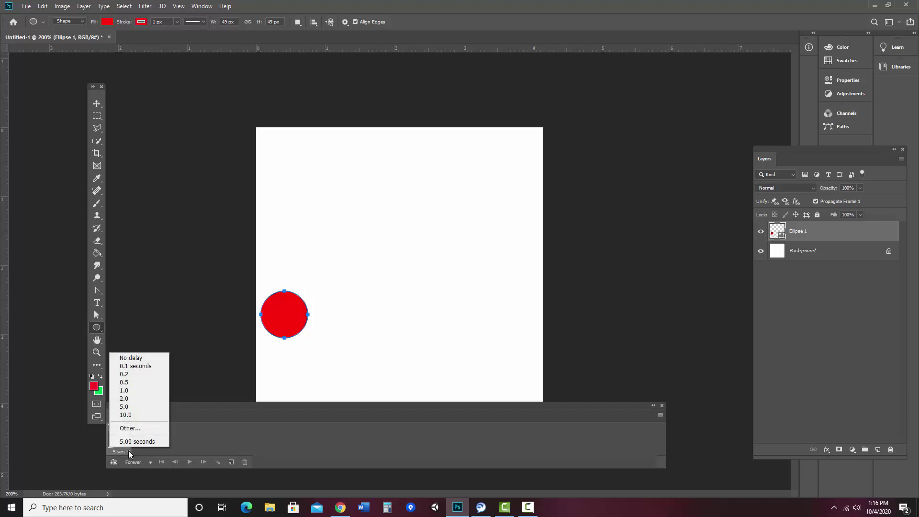
left_click(144, 359)
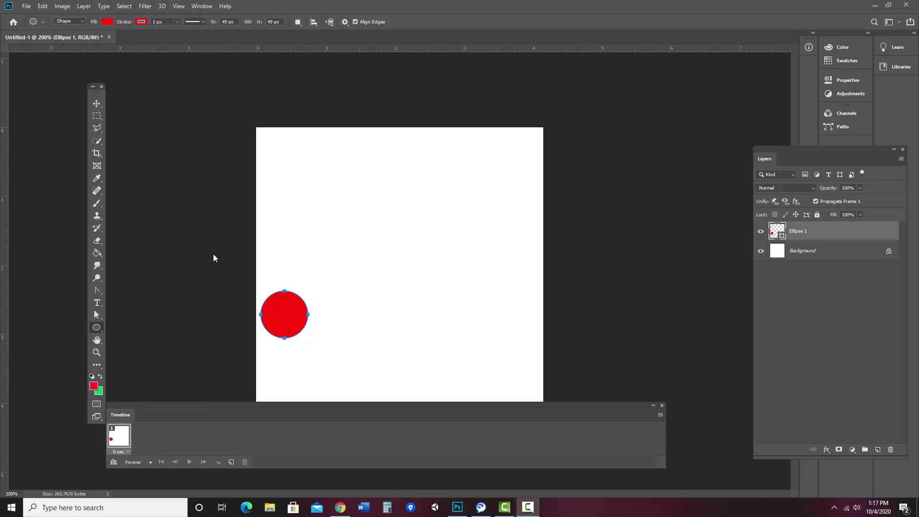
Create a second new document, Untitled-2, from the web presets
left_click(30, 6)
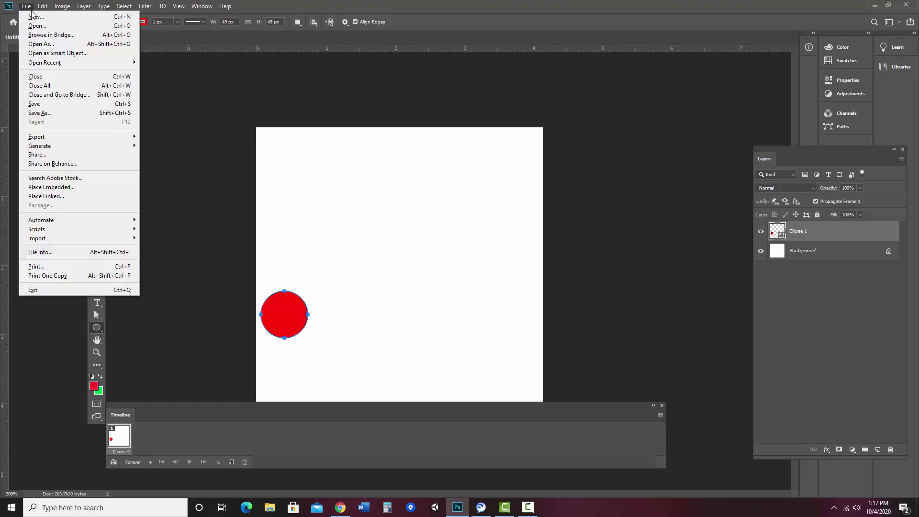
left_click(34, 17)
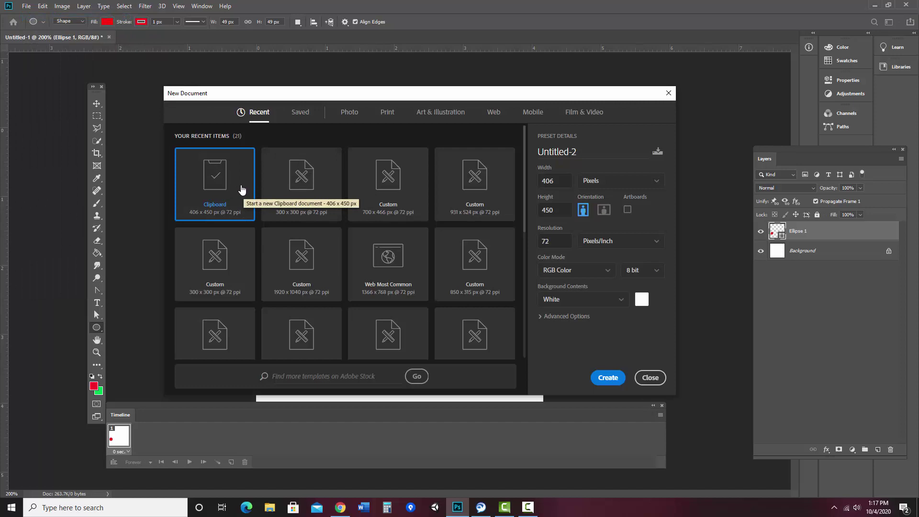
left_click(490, 114)
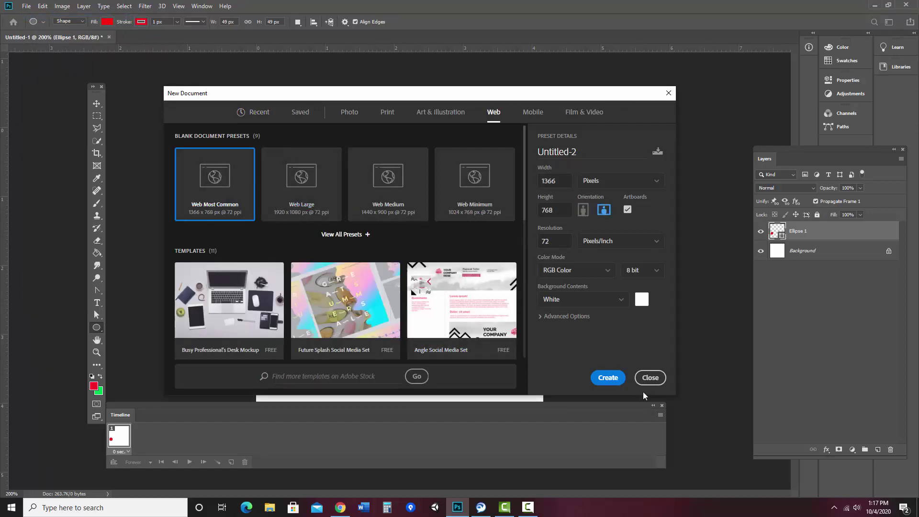
left_click(609, 378)
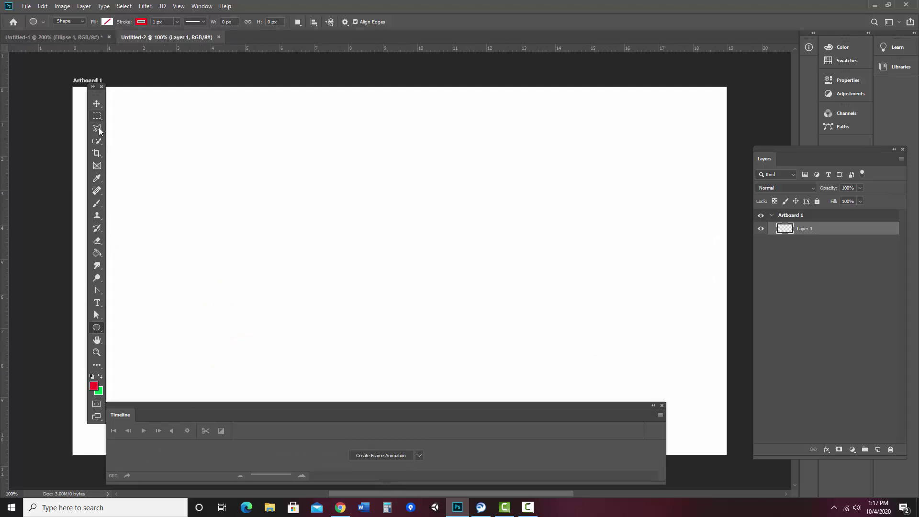
Draw five rectangles in a row on the artboard, then add an empty Layer 1
right_click(99, 328)
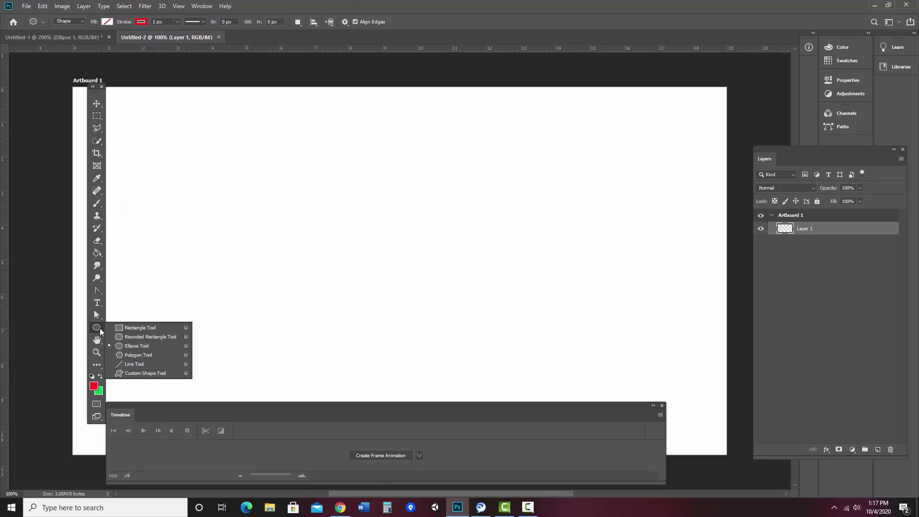
left_click(137, 327)
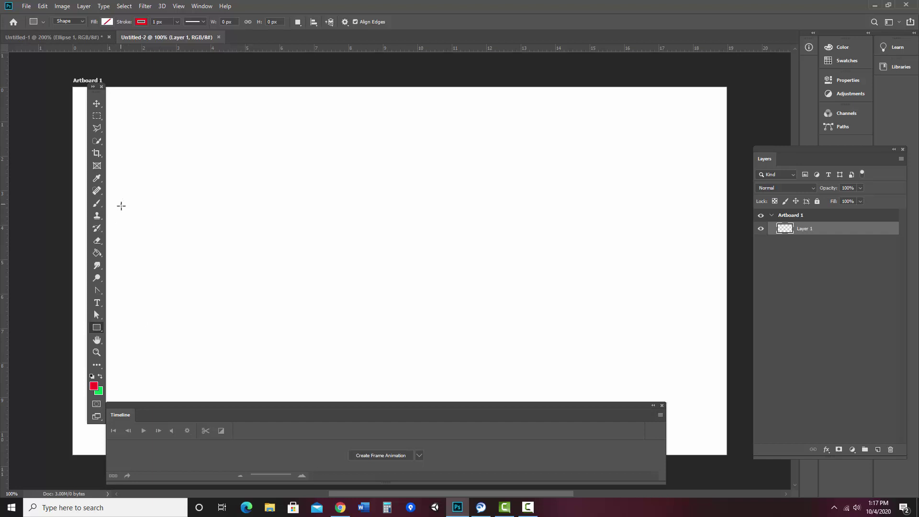
left_click_drag(121, 204, 213, 262)
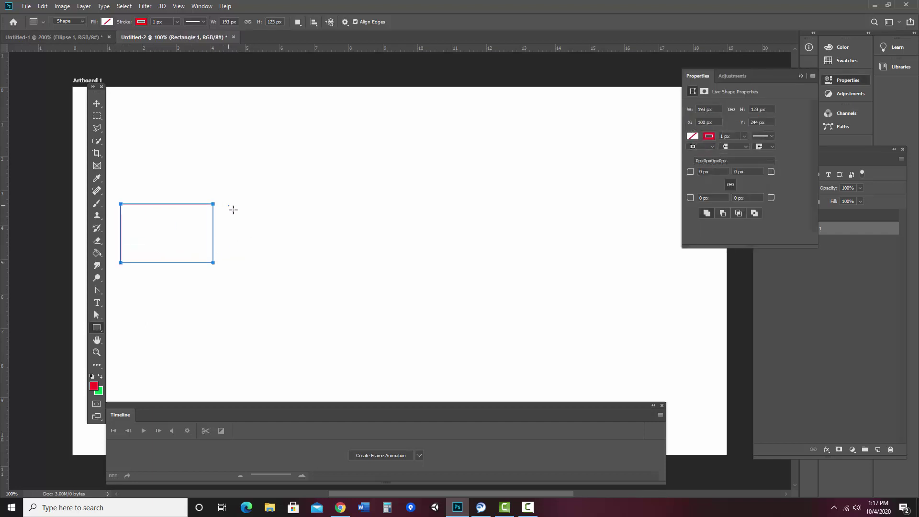
left_click_drag(228, 205, 322, 262)
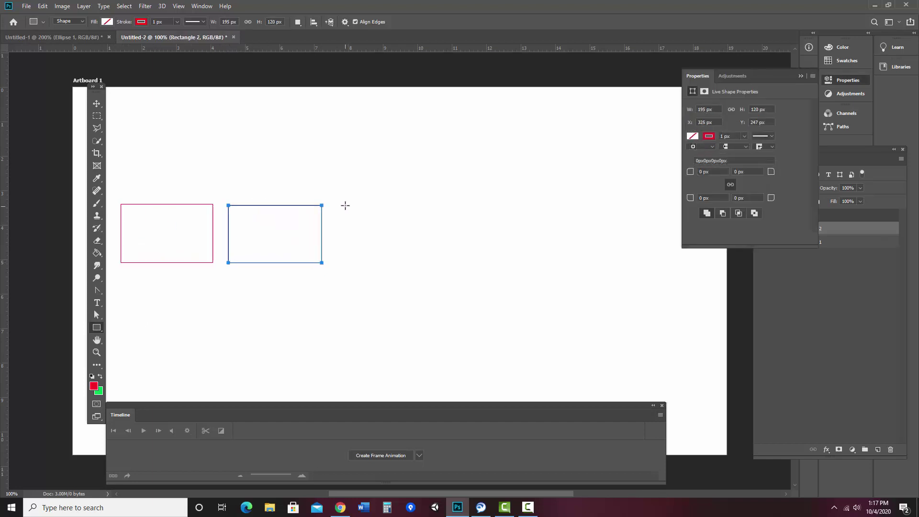
left_click_drag(344, 205, 453, 266)
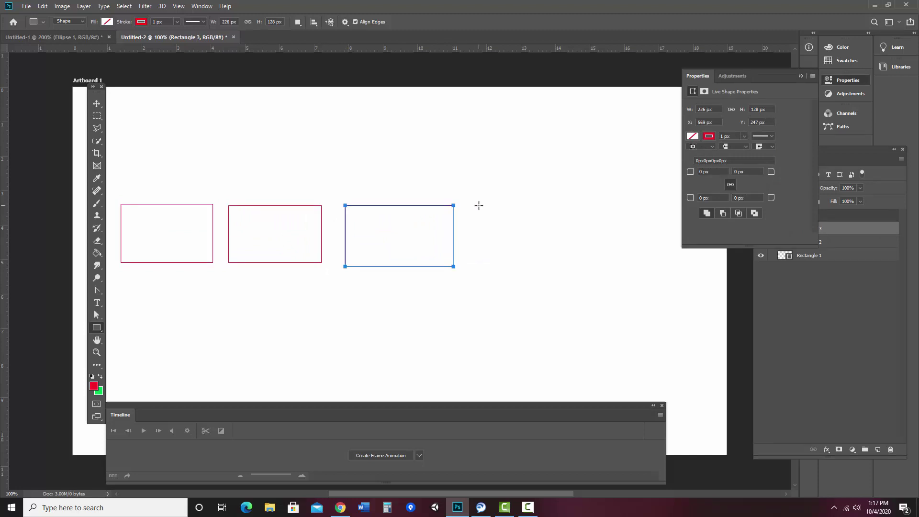
left_click_drag(479, 205, 586, 268)
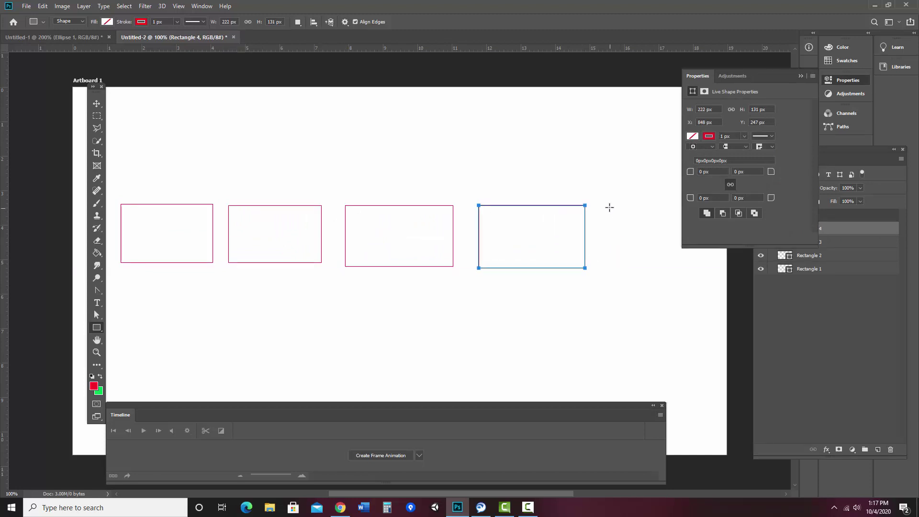
left_click_drag(607, 205, 714, 268)
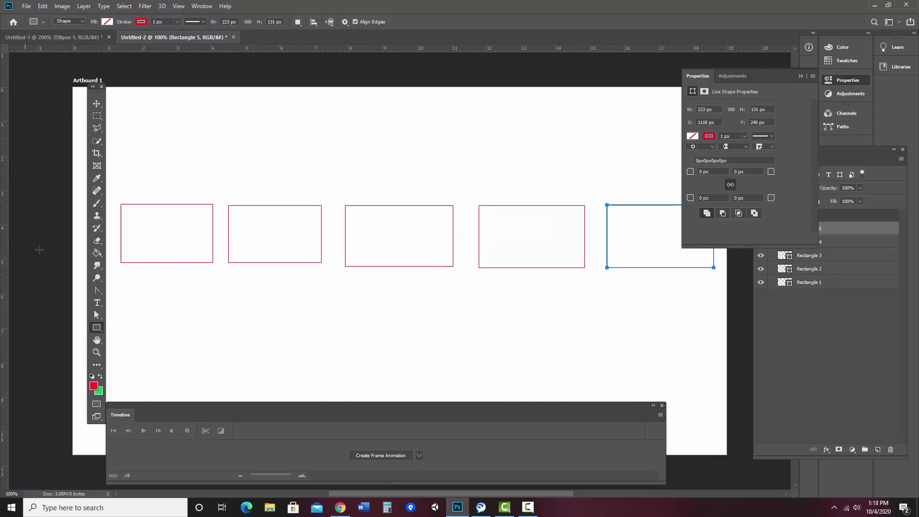
left_click(804, 316)
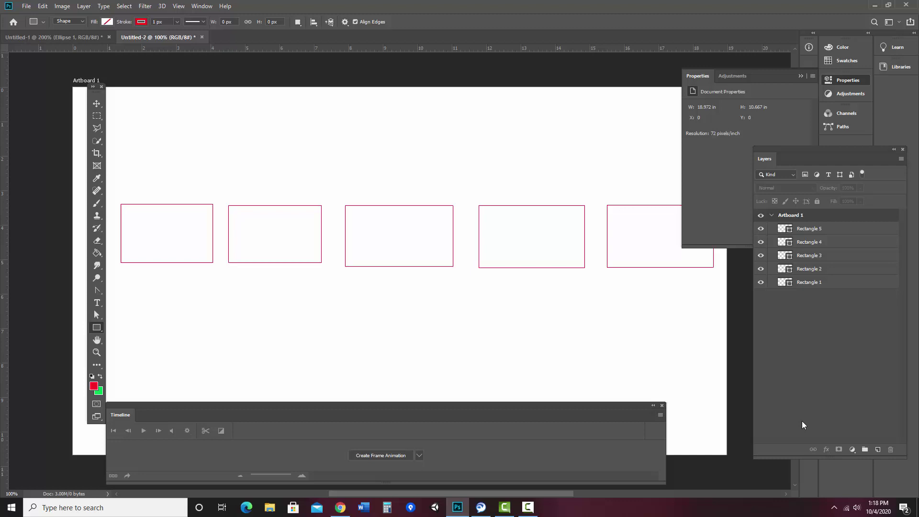
left_click(879, 450)
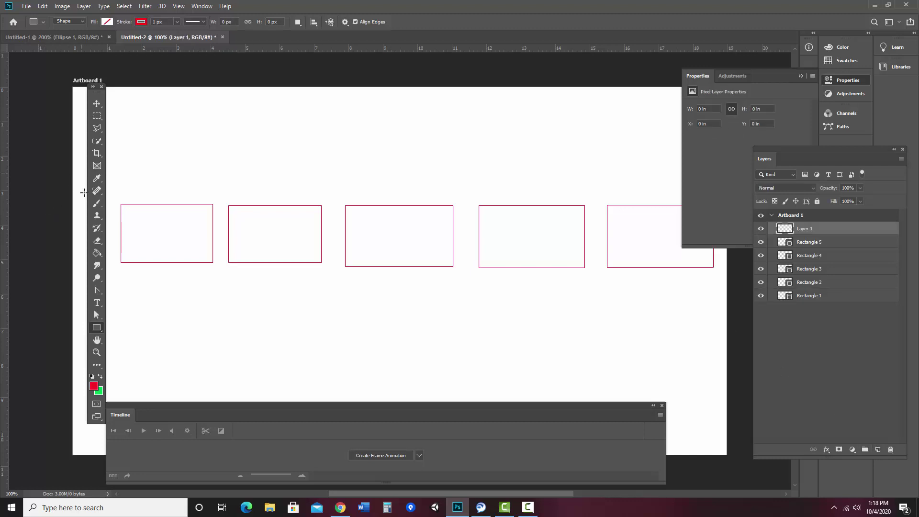
Paint red dots across the boxes, undo them, and repaint the ball in boxes one and five
left_click(96, 203)
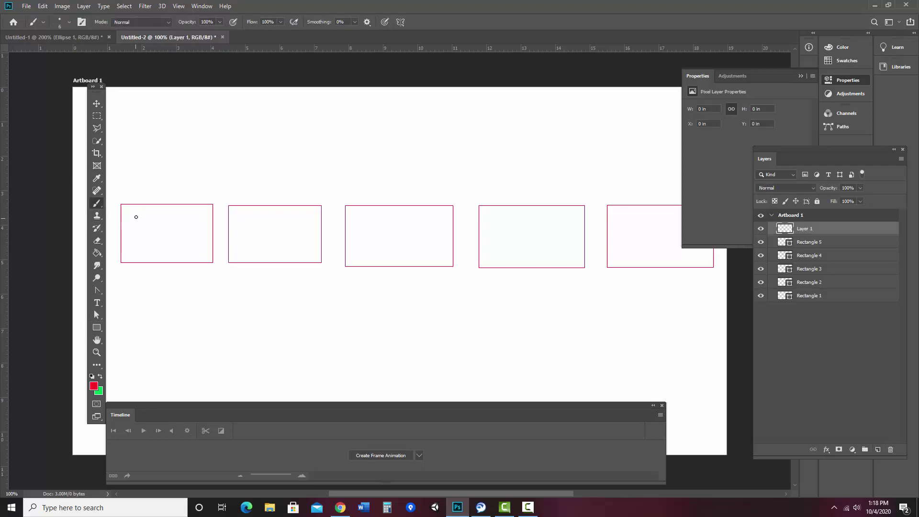
left_click_drag(129, 211, 135, 213)
mouse_move(260, 227)
left_mouse_down()
mouse_move(250, 222)
mouse_move(258, 227)
left_mouse_up()
left_click_drag(401, 234, 405, 235)
left_click_drag(558, 251, 558, 251)
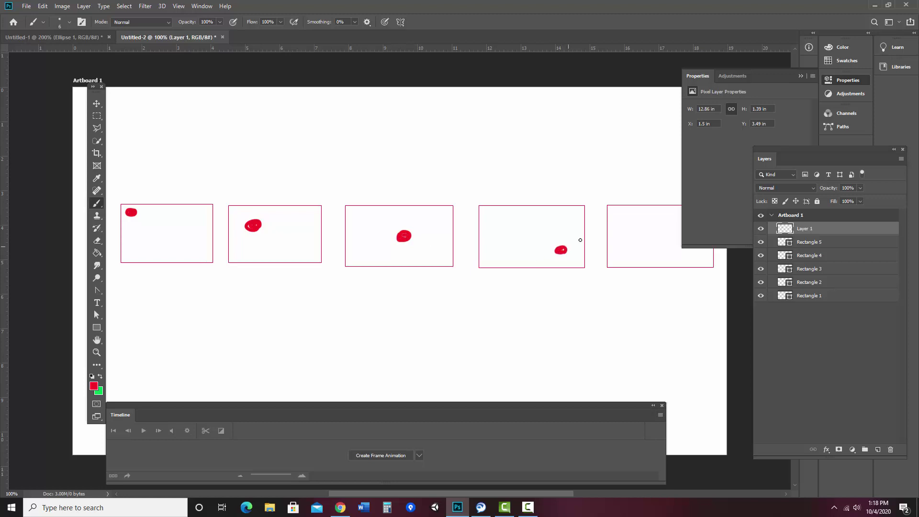
left_click_drag(697, 257, 703, 257)
key("ctrl+z")
key("ctrl+z")
key("ctrl+z")
key("ctrl+z")
key("ctrl+z")
key("ctrl+z")
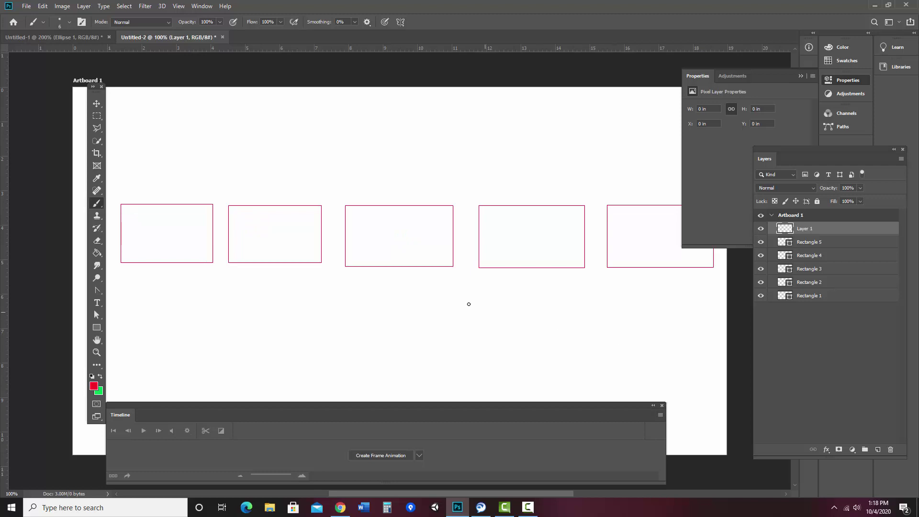
left_click_drag(132, 211, 129, 218)
left_click_drag(703, 254, 700, 258)
left_click(801, 75)
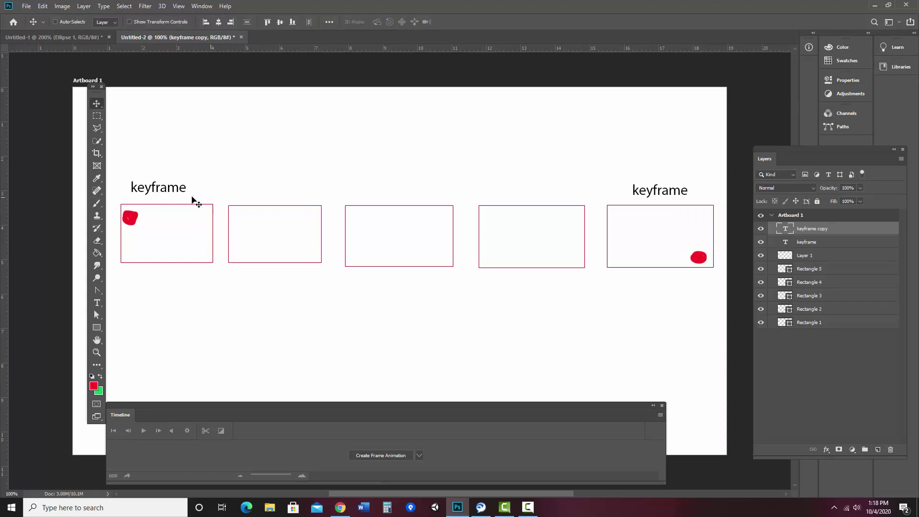
Brush a red brace above the middle boxes and show the tween and inbetween labels
left_click(97, 203)
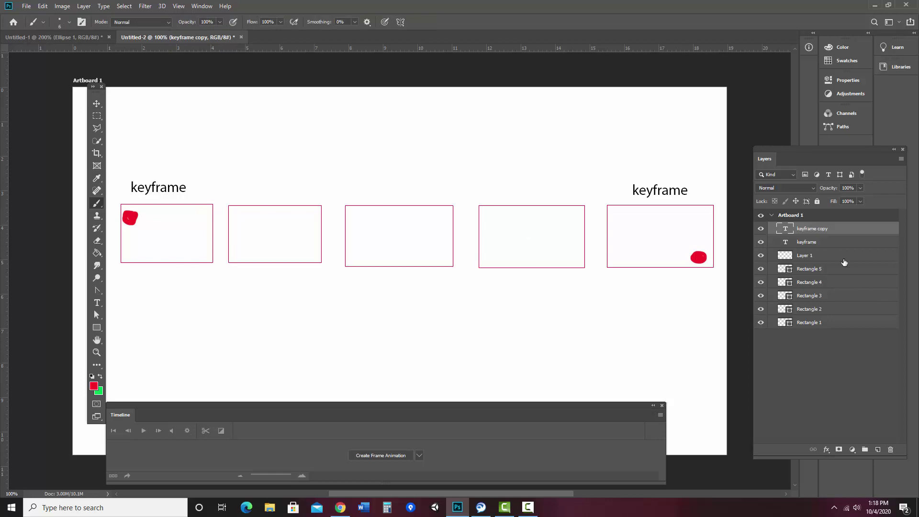
left_click(814, 256)
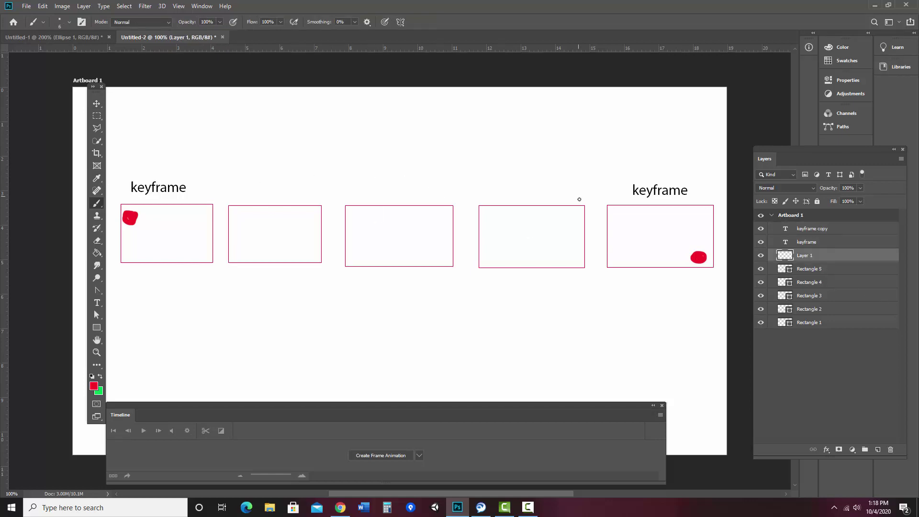
mouse_move(225, 197)
left_mouse_down()
mouse_move(311, 179)
mouse_move(343, 190)
mouse_move(372, 180)
mouse_move(413, 187)
mouse_move(496, 180)
mouse_move(596, 189)
left_mouse_up()
left_click_drag(595, 189, 598, 203)
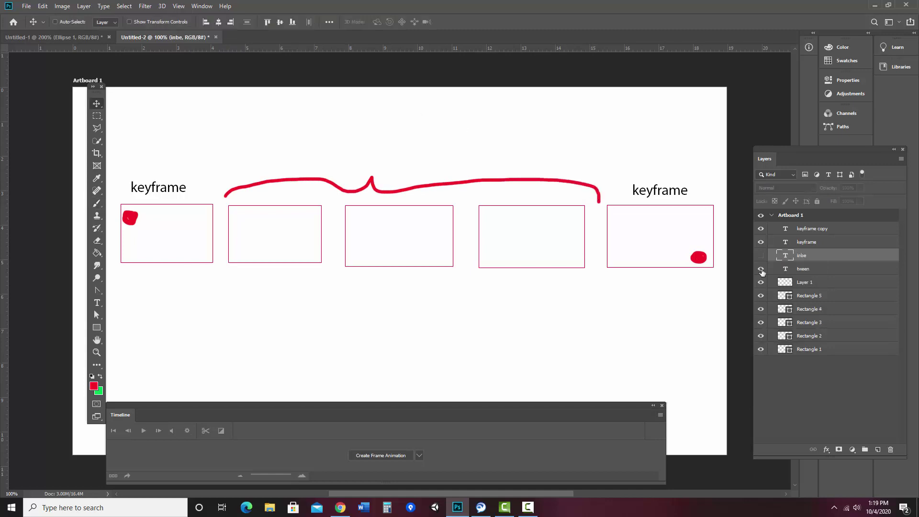
left_click(761, 269)
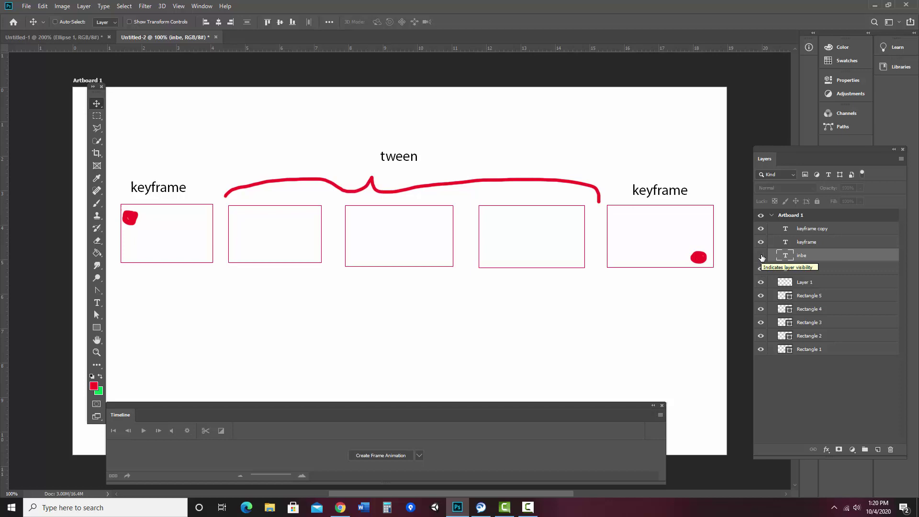
left_click(762, 258)
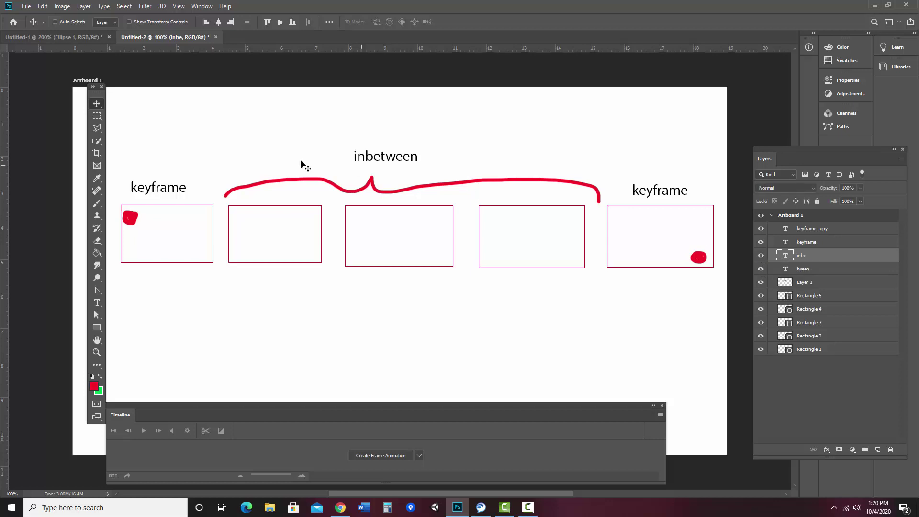
Underline tween in red and paint ball dots in the second, third and fourth boxes
left_click(96, 204)
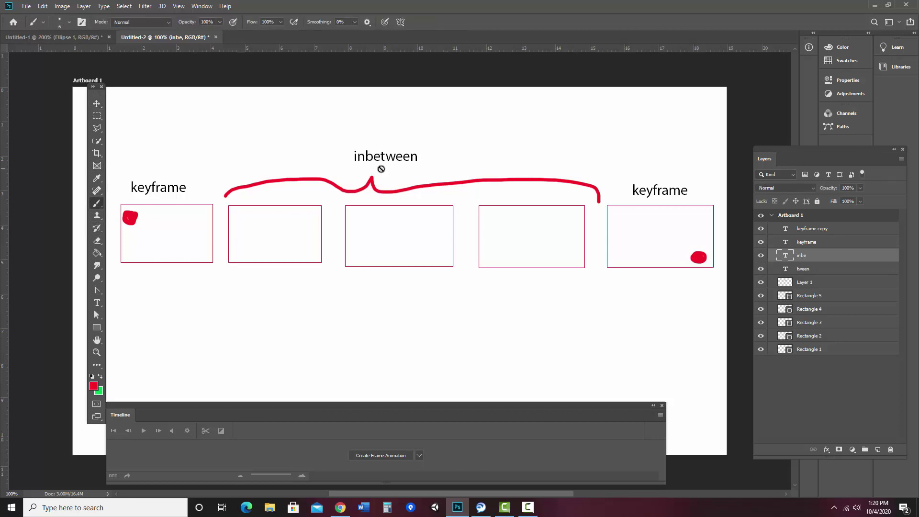
key("alt+[")
key("alt+[")
left_click_drag(383, 165, 413, 164)
mouse_move(251, 224)
left_mouse_down()
mouse_move(262, 227)
mouse_move(254, 224)
left_mouse_up()
left_click_drag(405, 238, 400, 238)
left_click_drag(554, 252, 559, 247)
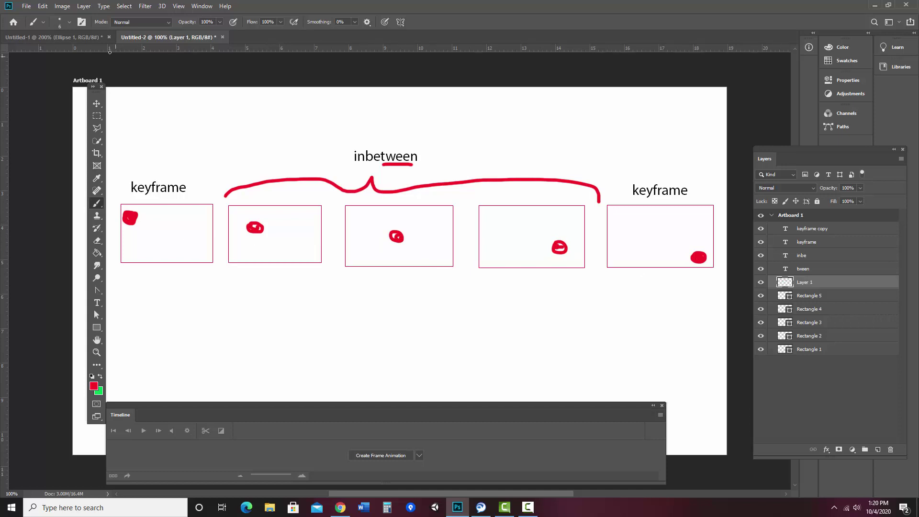
On Untitled-1, move the red ball to the canvas's top-left corner and lower the Timeline
left_click(58, 40)
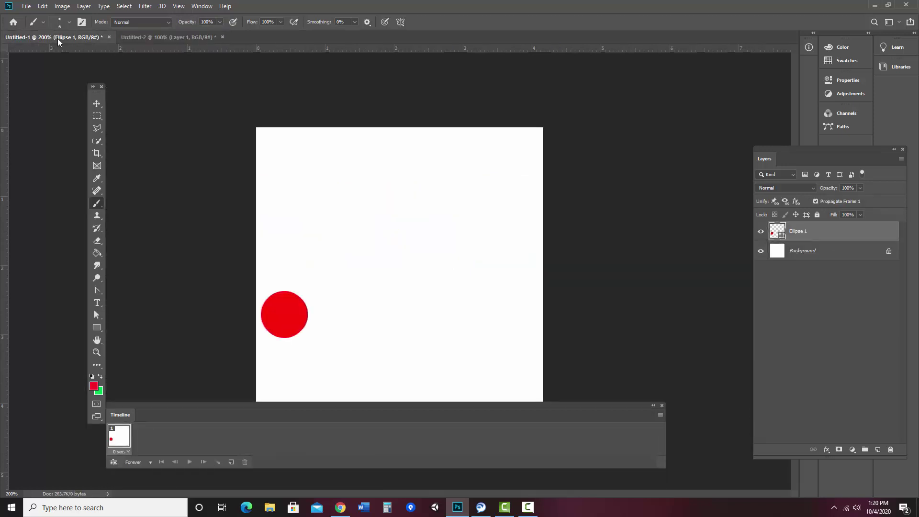
left_click(97, 103)
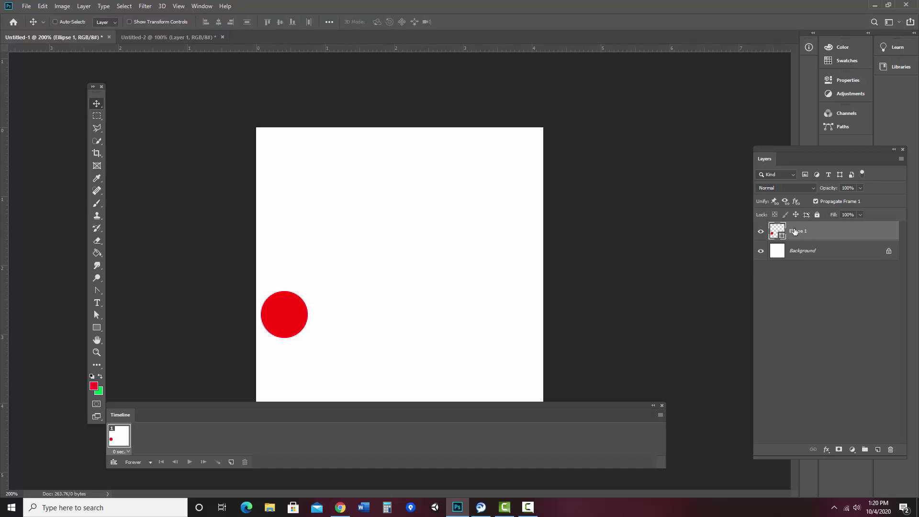
left_click_drag(293, 316, 300, 169)
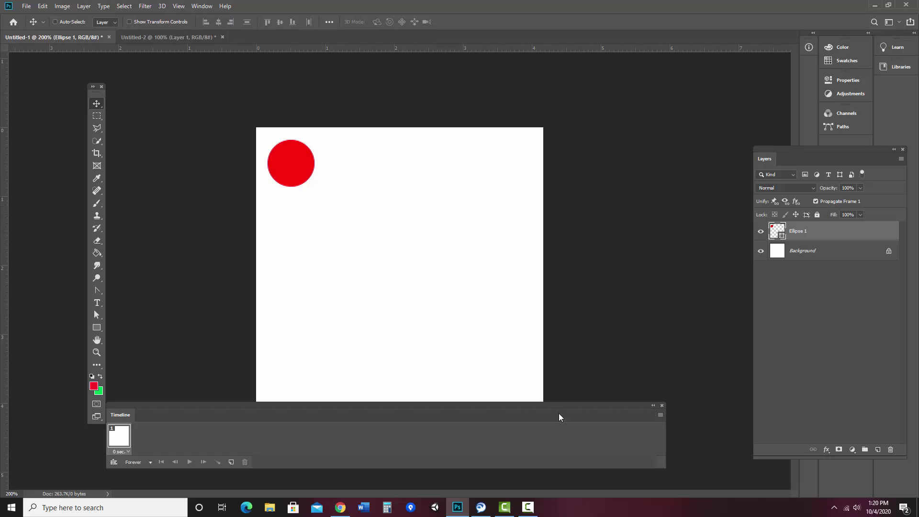
left_click_drag(562, 409, 563, 425)
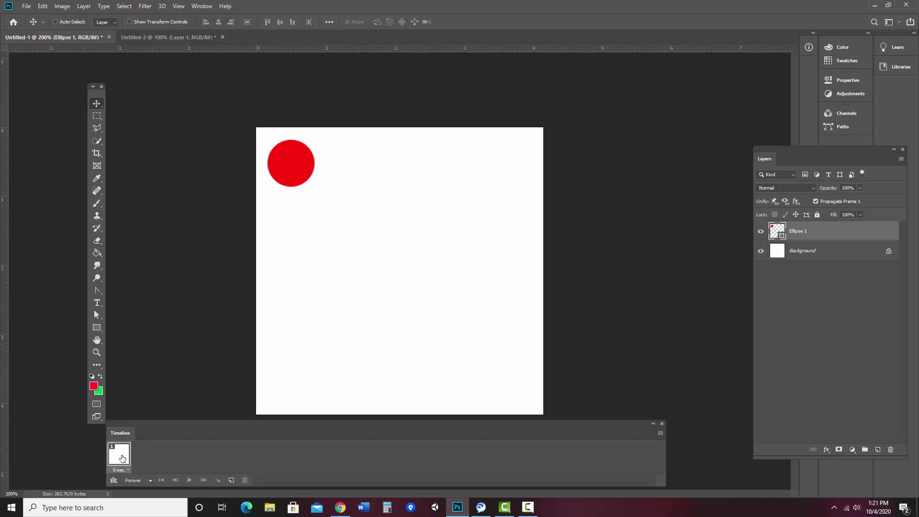
Add frame 2 with the red ball dragged to the bottom-right, then compare it with frame 1
left_click(661, 434)
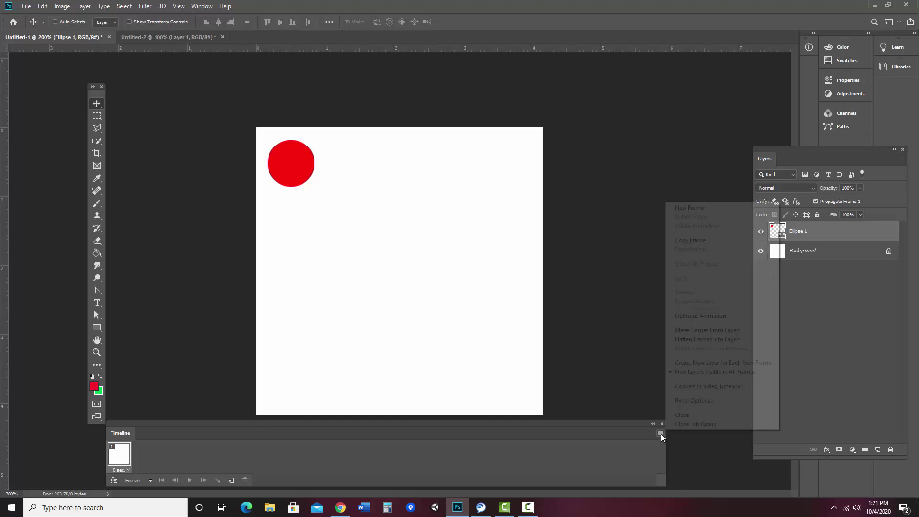
left_click(701, 208)
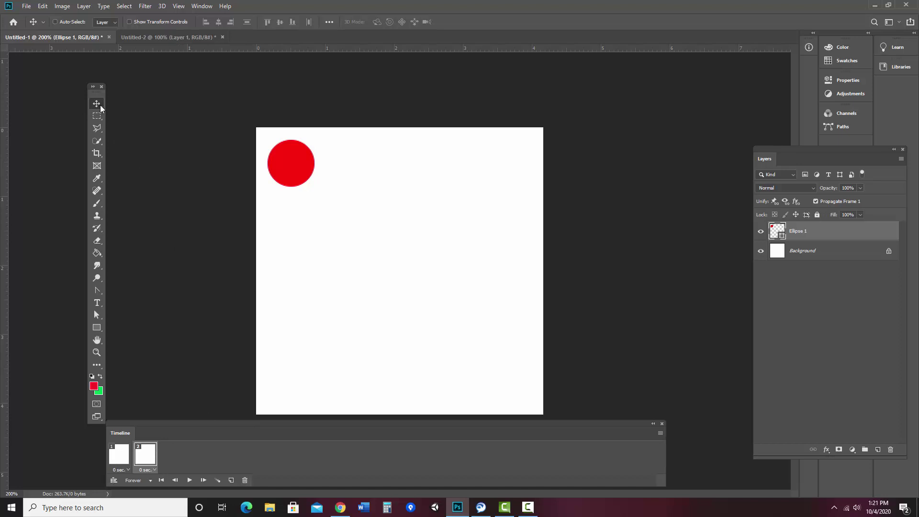
left_click_drag(306, 171, 510, 379)
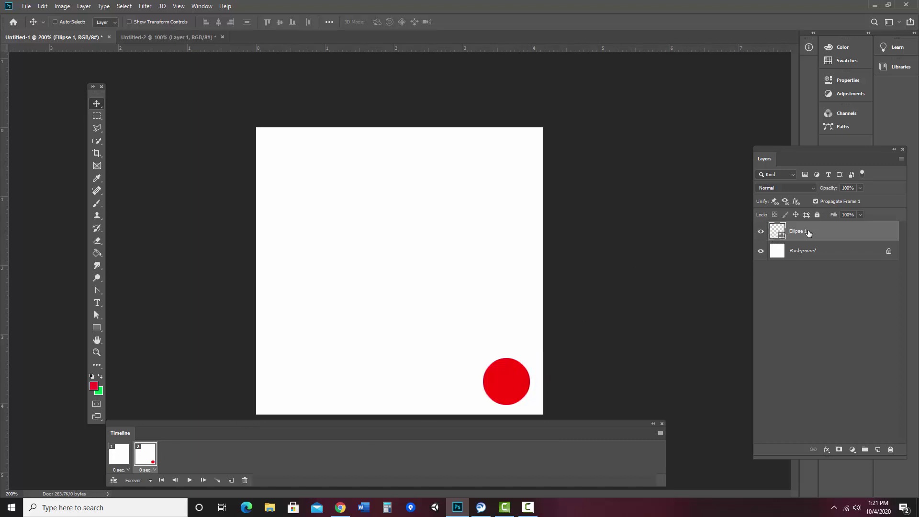
left_click(118, 456)
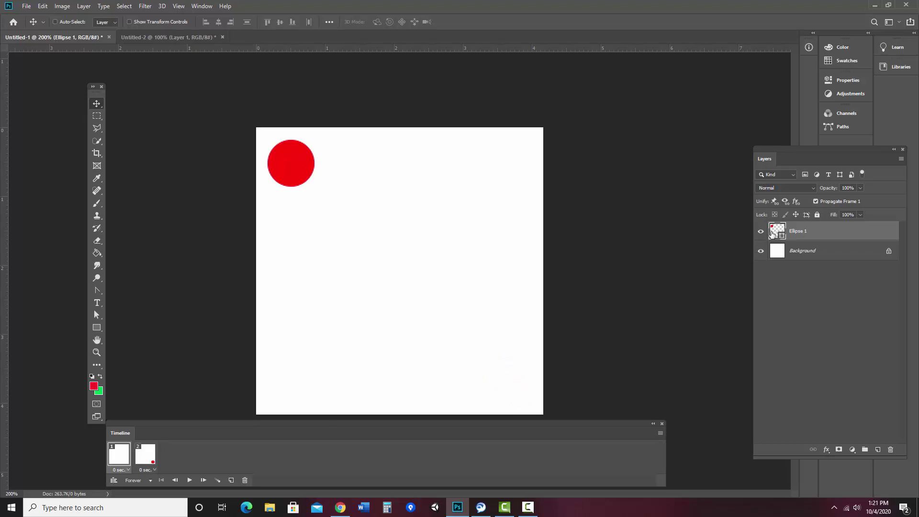
left_click(149, 459)
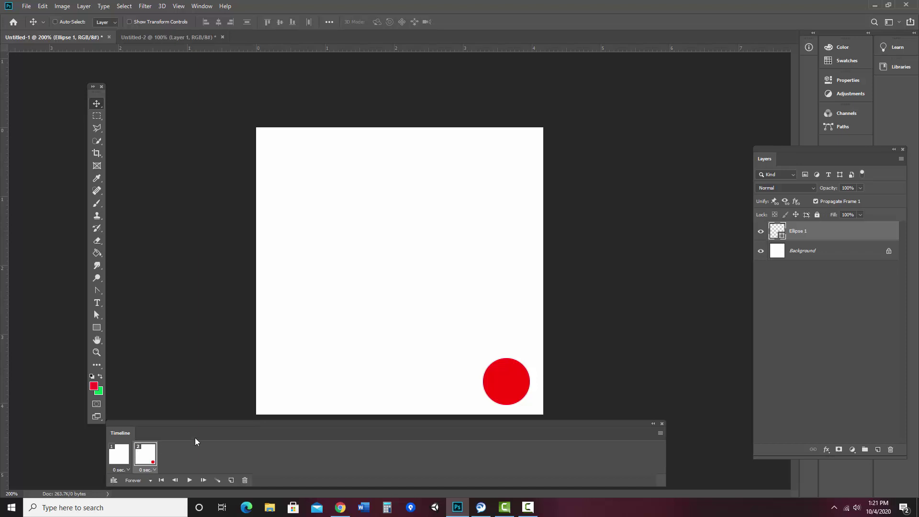
Tween 10 in-between frames from frame 1 to frame 2, making 12 frames
left_click(660, 434)
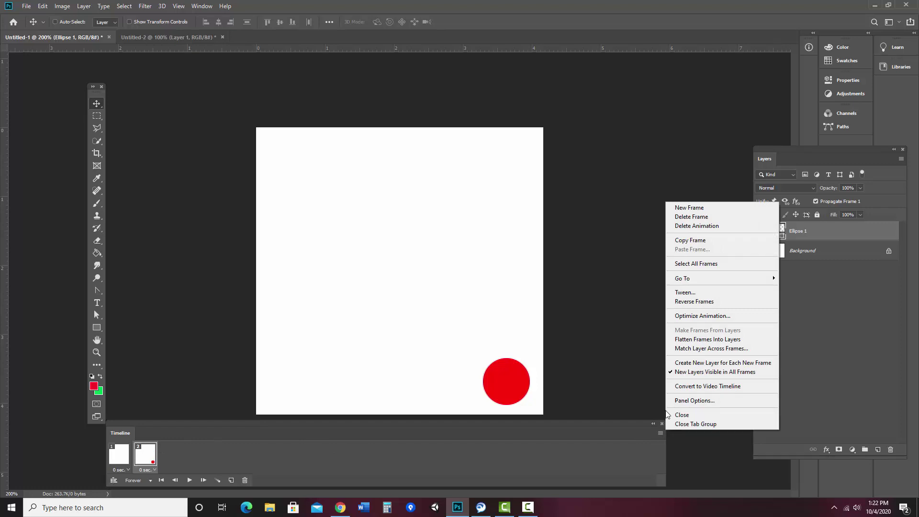
left_click(694, 295)
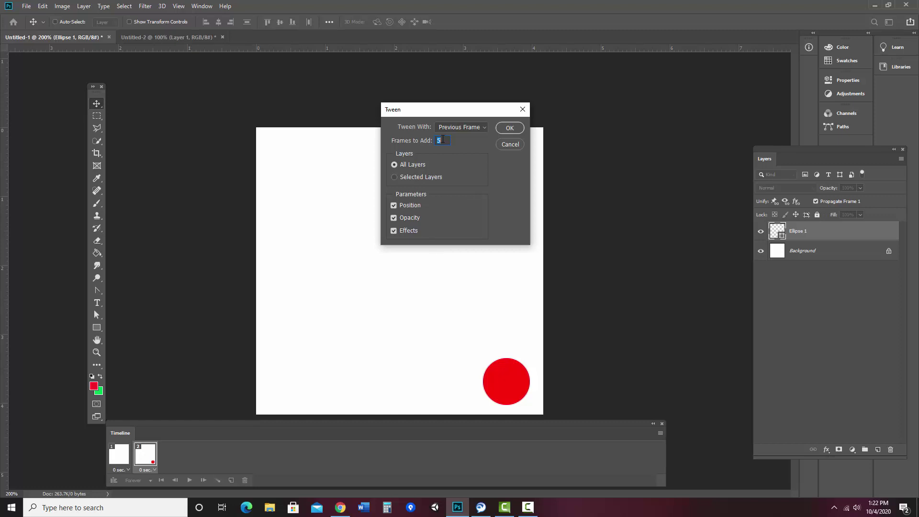
type("10")
left_click(512, 128)
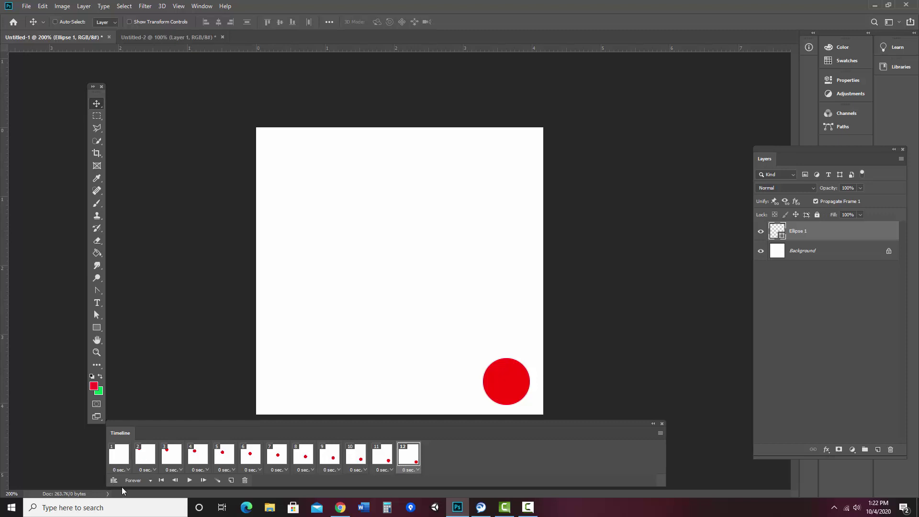
Play and stop the 12-frame animation to preview it, then select frame 12
left_click(190, 480)
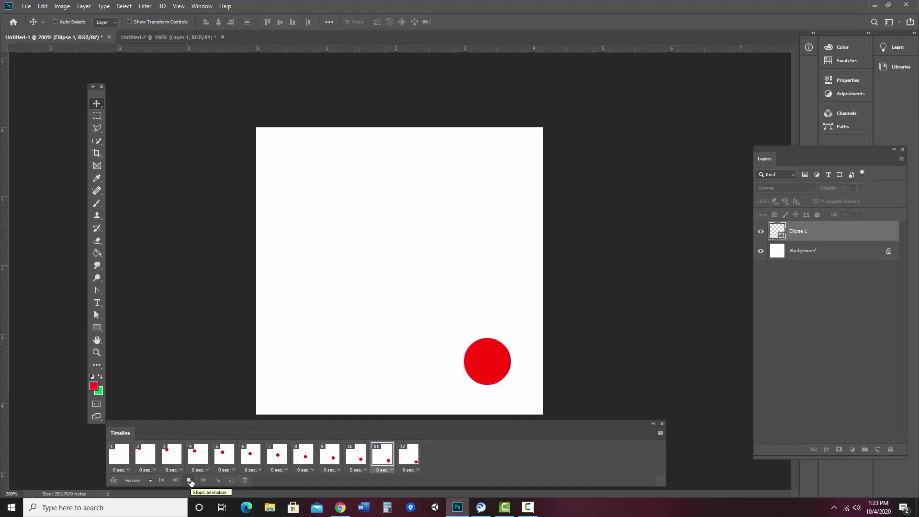
left_click(190, 481)
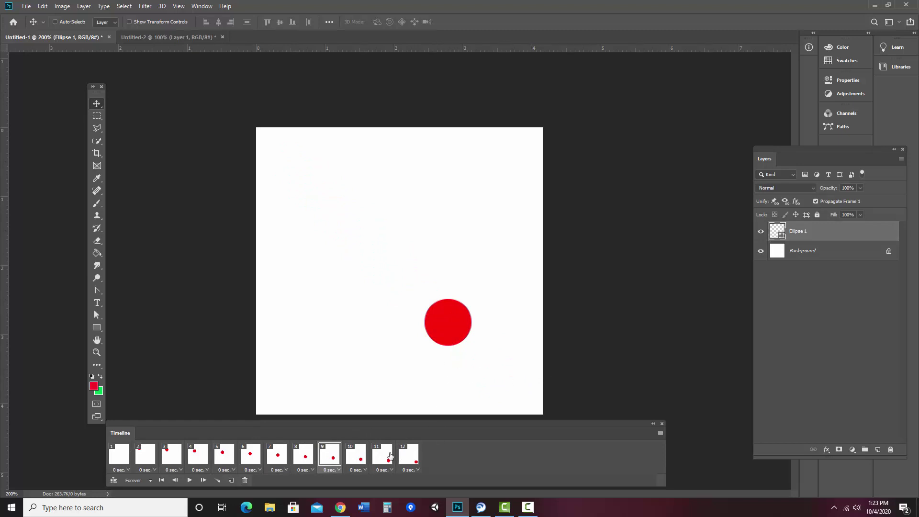
left_click(414, 458)
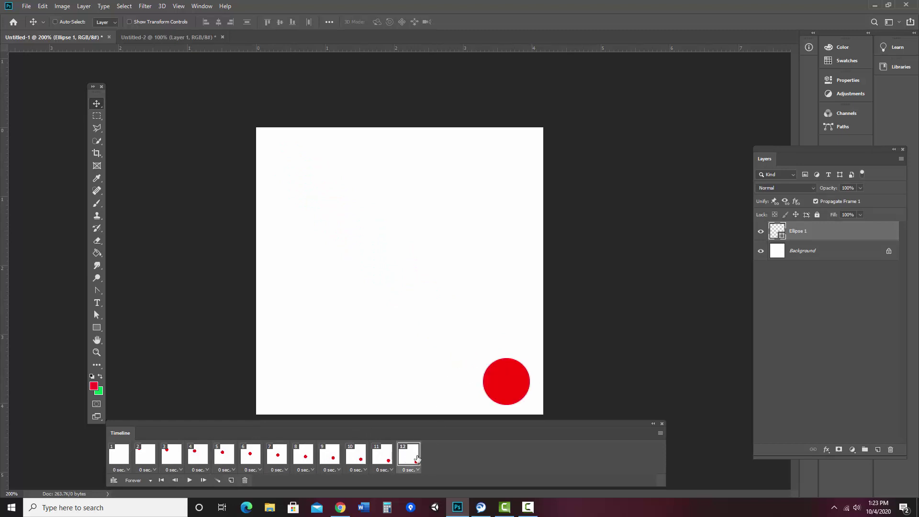
Add a new frame after frame 12 with the red ball moved to the lower-left corner
left_click(661, 433)
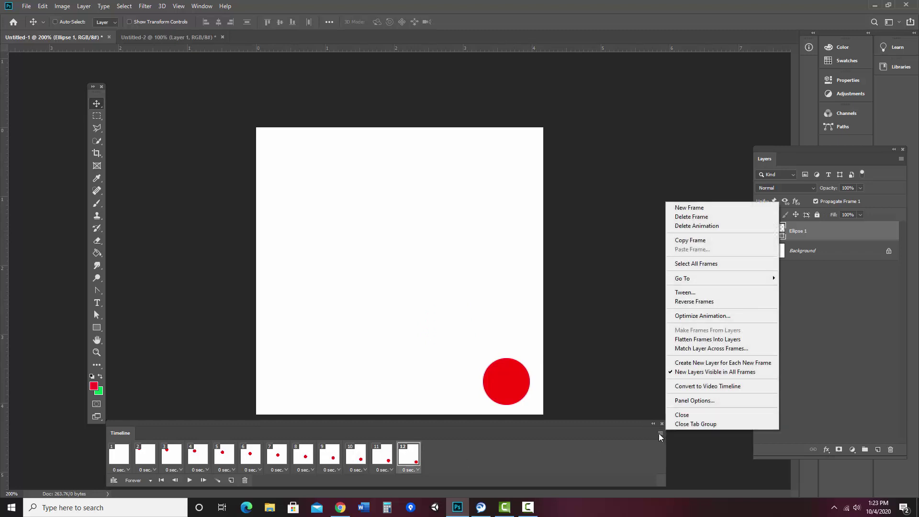
left_click(688, 208)
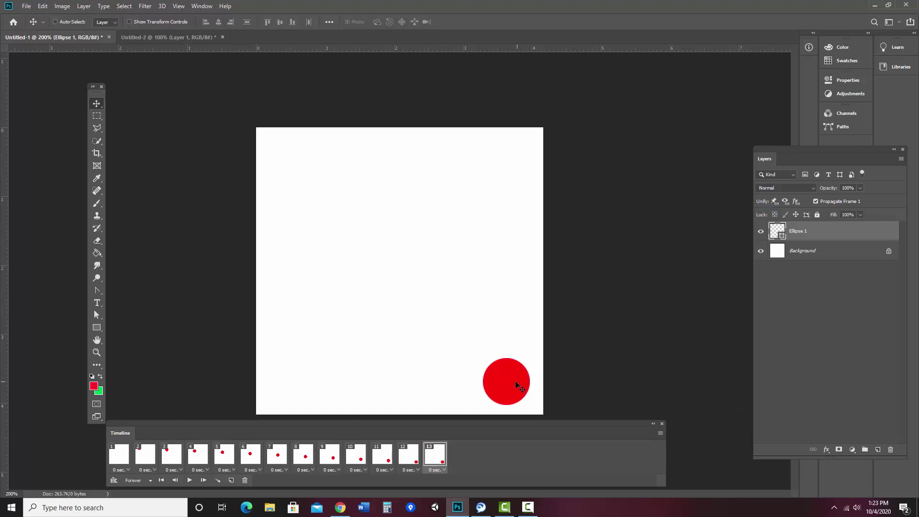
left_click_drag(512, 380, 298, 373)
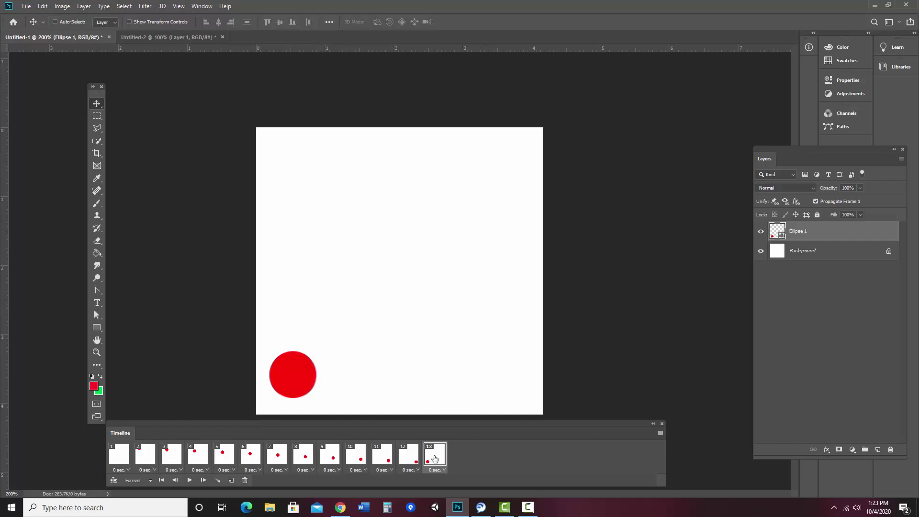
Tween 7 frames between frames 12 and 13, then play and stop to preview the 20 frames
left_click(660, 434)
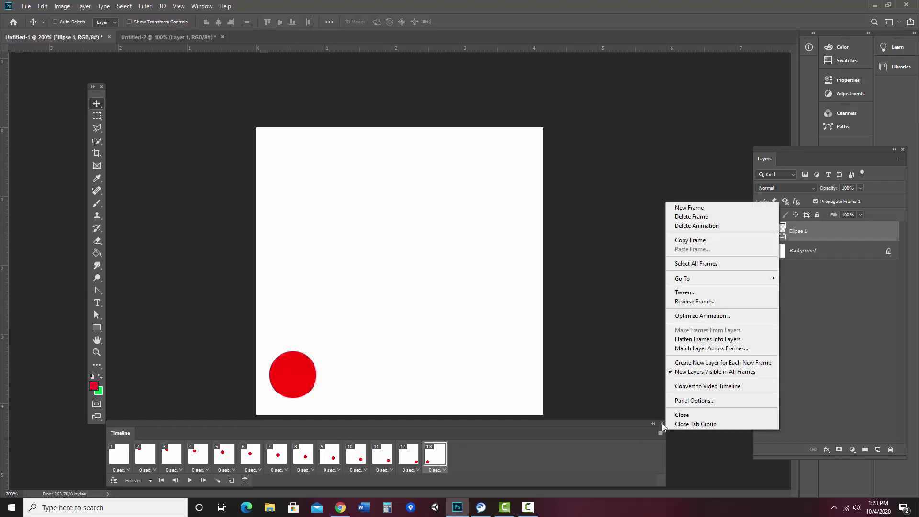
left_click(702, 292)
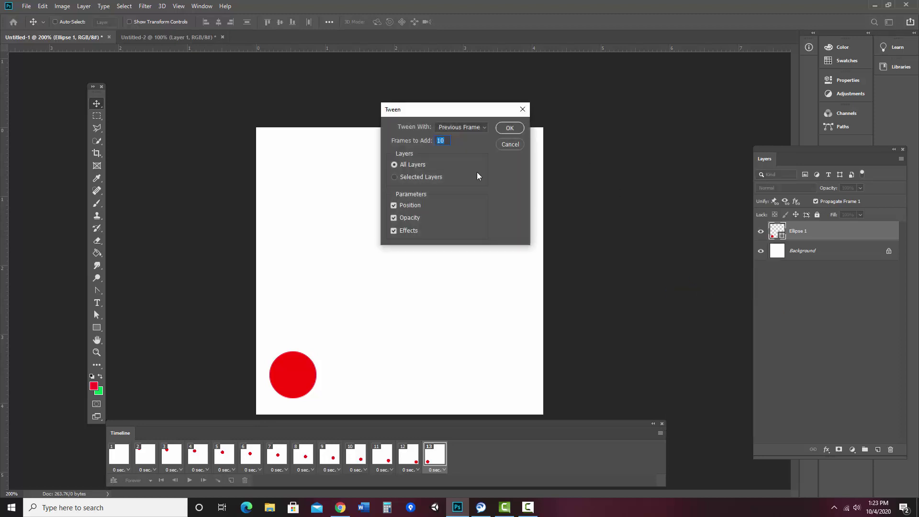
type("7")
left_click(508, 129)
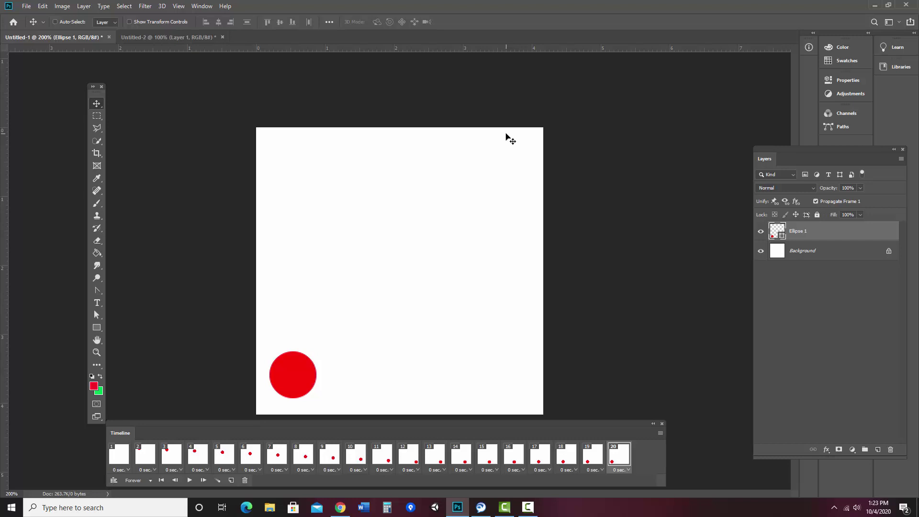
left_click(189, 482)
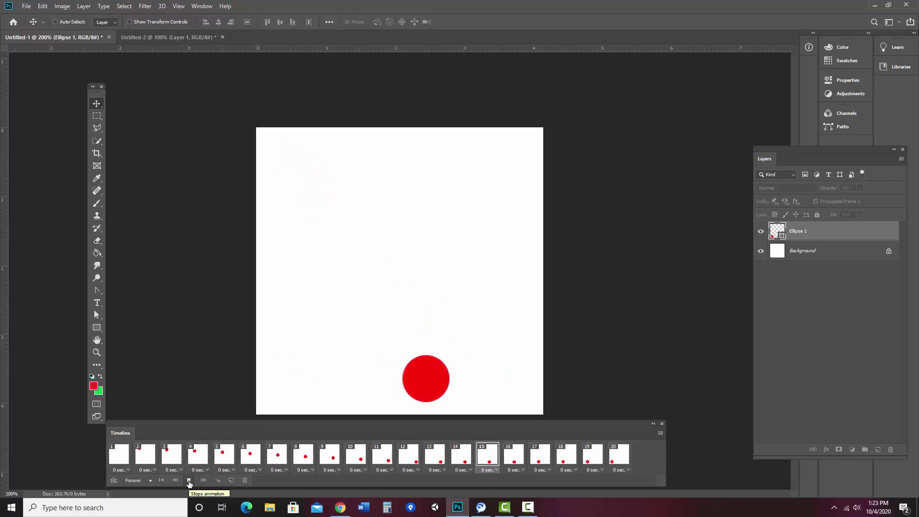
left_click(189, 482)
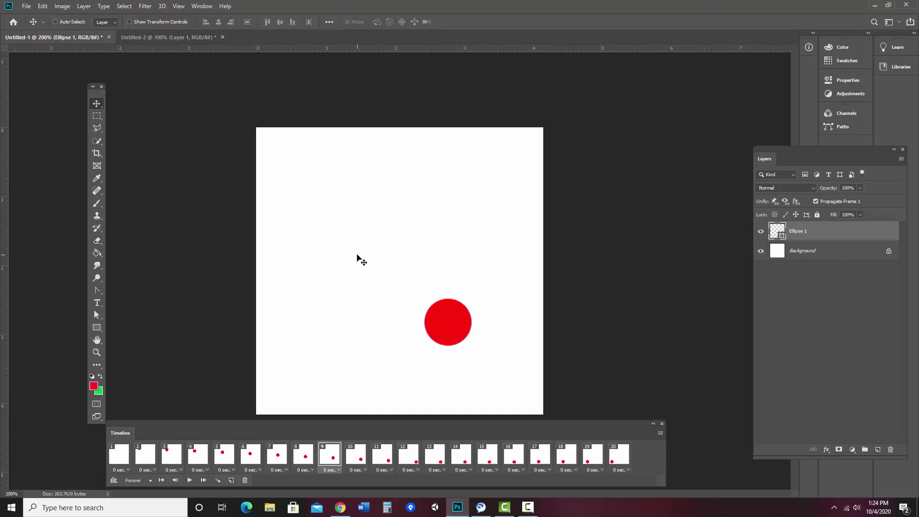
Use Save As to store the document on the Desktop as balldemo.psd
left_click(26, 6)
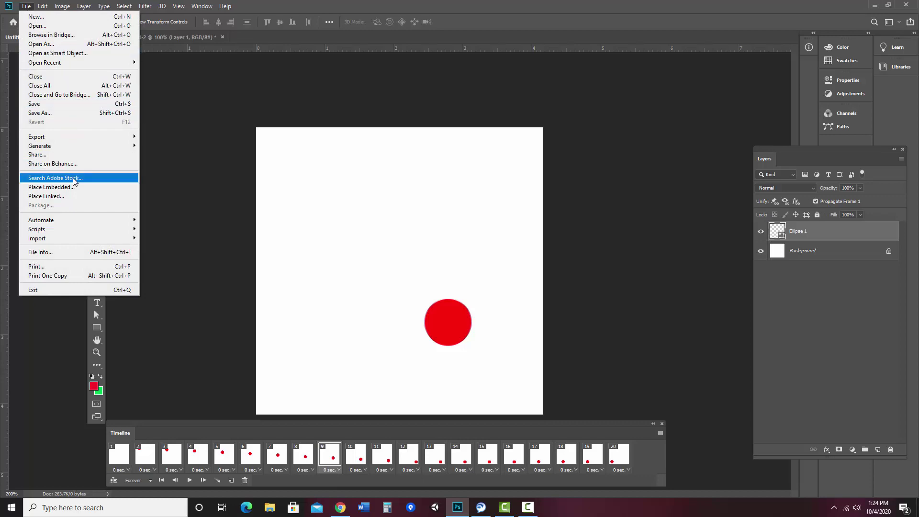
left_click(66, 113)
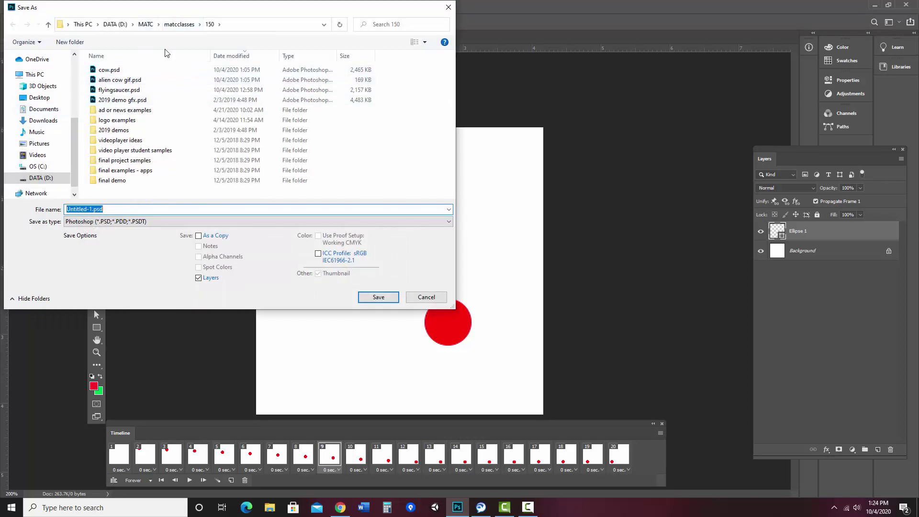
left_click(38, 100)
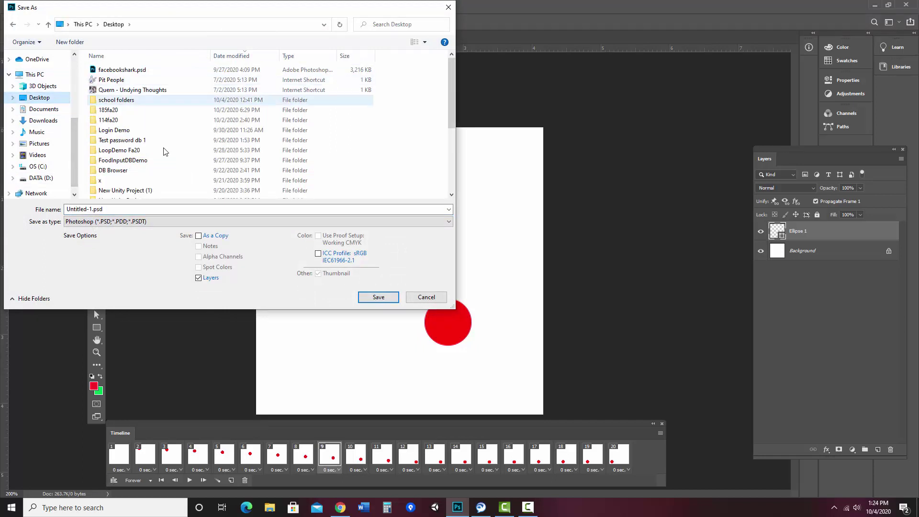
left_click(85, 210)
double_click(85, 209)
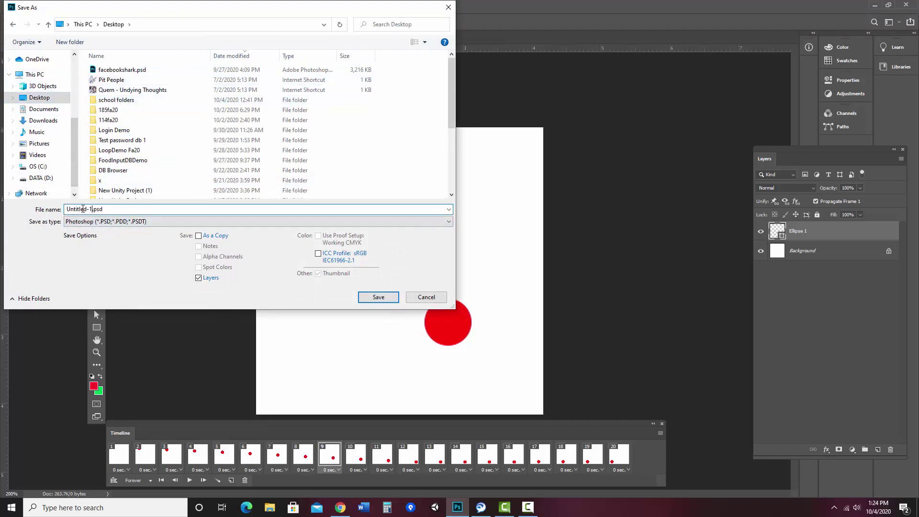
left_click_drag(92, 209, 39, 212)
type("balldemo")
key("Return")
key("Return")
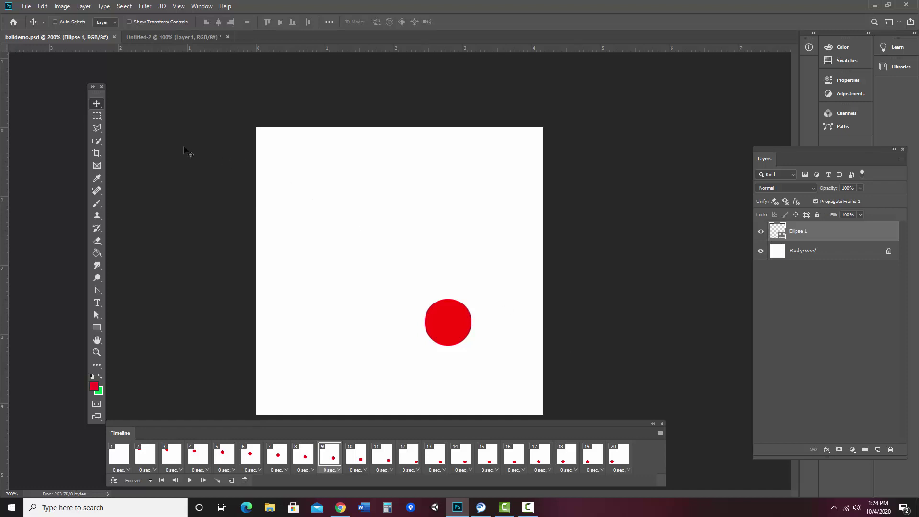
Open Save for Web (Legacy) and set the export format to GIF
left_click(27, 8)
mouse_move(55, 140)
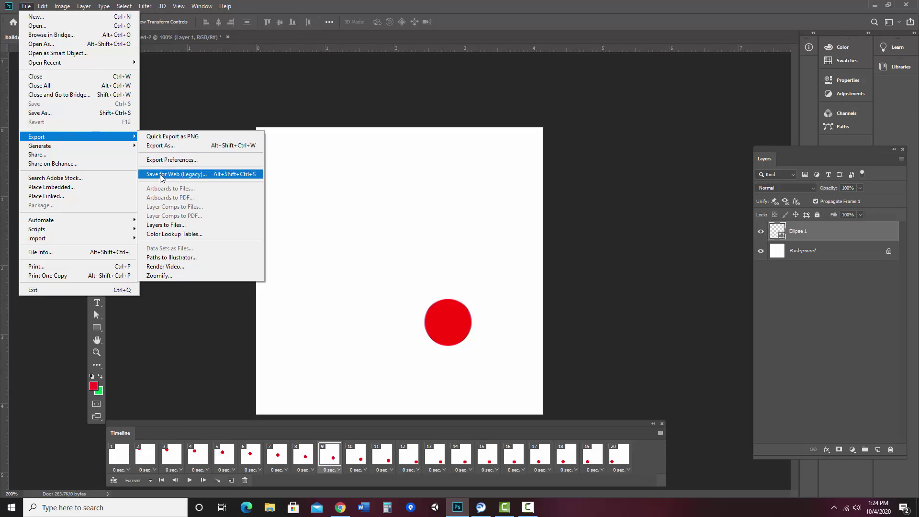
left_click(186, 176)
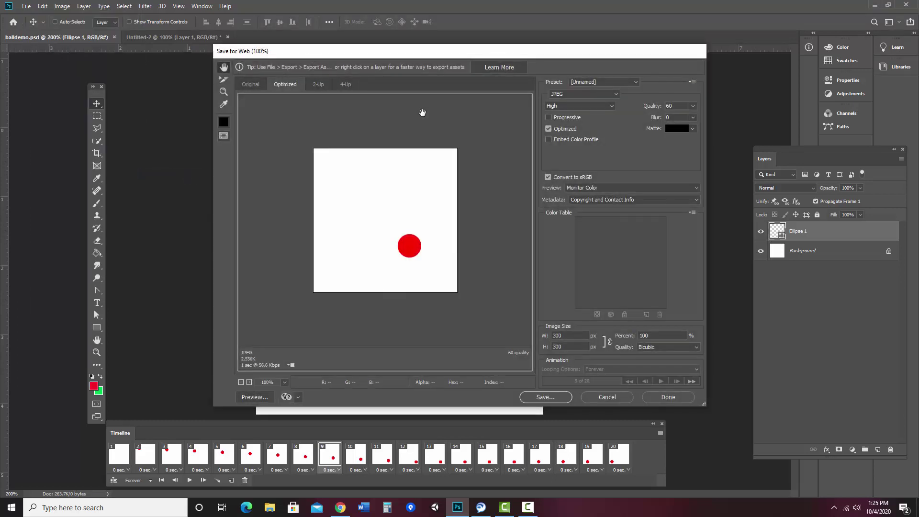
left_click(576, 94)
left_click(576, 102)
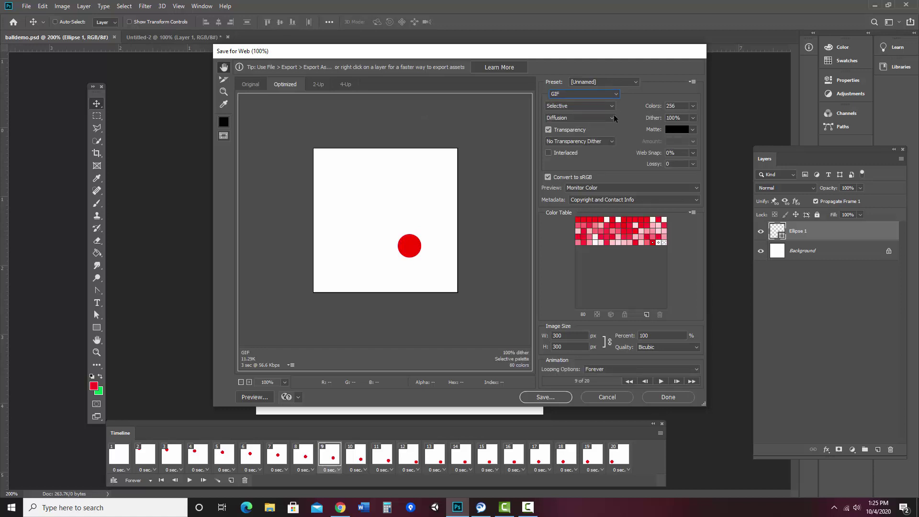
Keep 256 colours and save the GIF to the Desktop as balldemo.gif
left_click(694, 105)
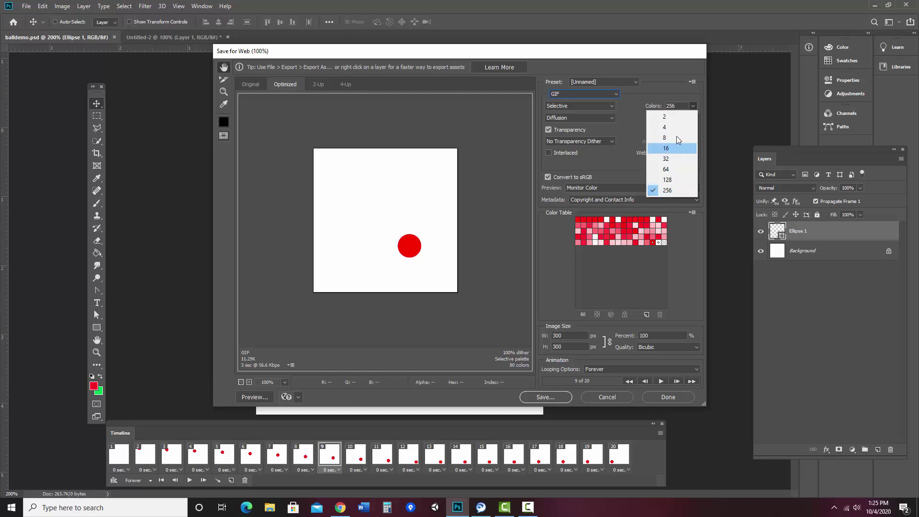
left_click(669, 56)
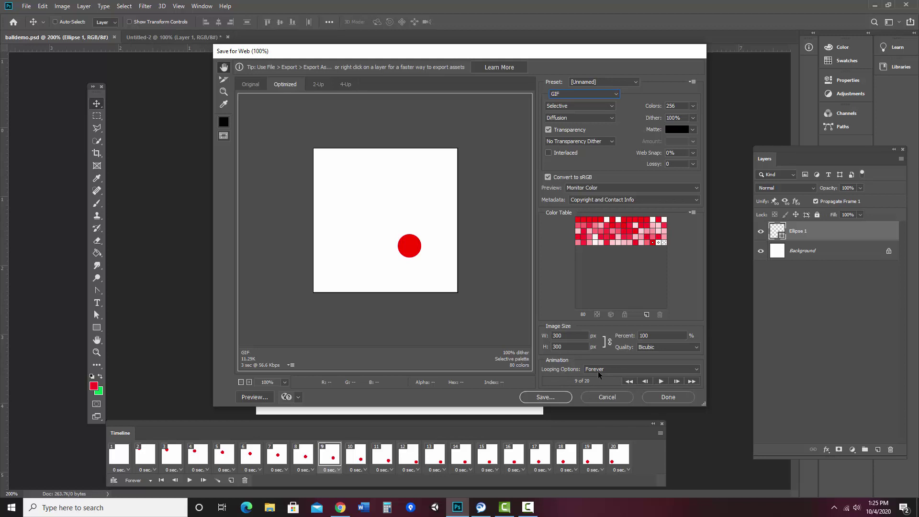
left_click(548, 401)
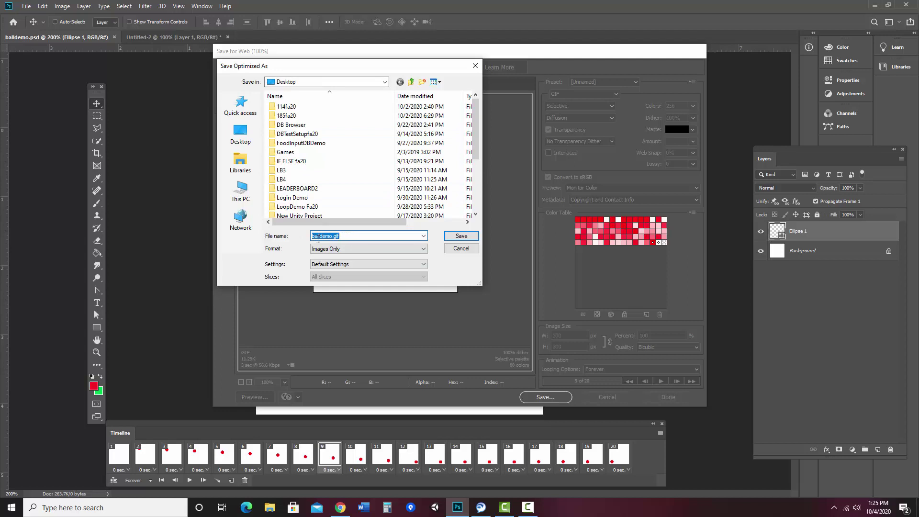
left_click(350, 238)
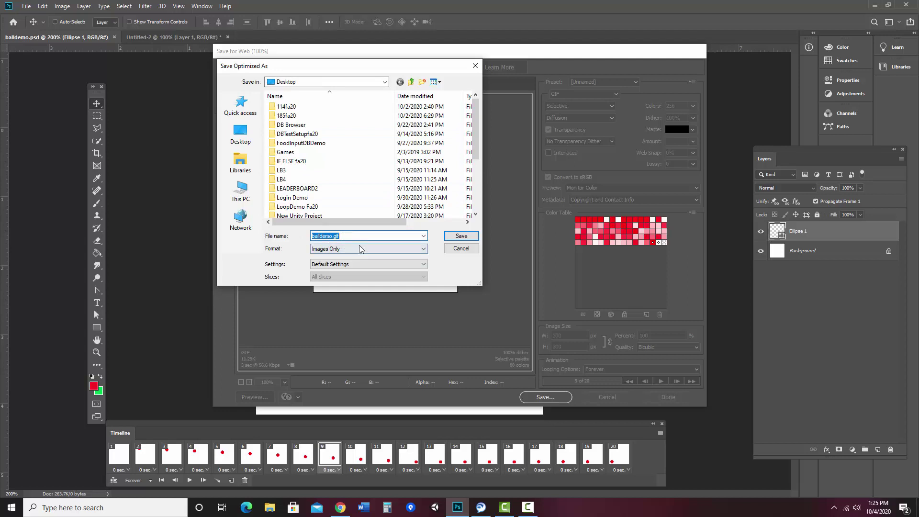
left_click(460, 237)
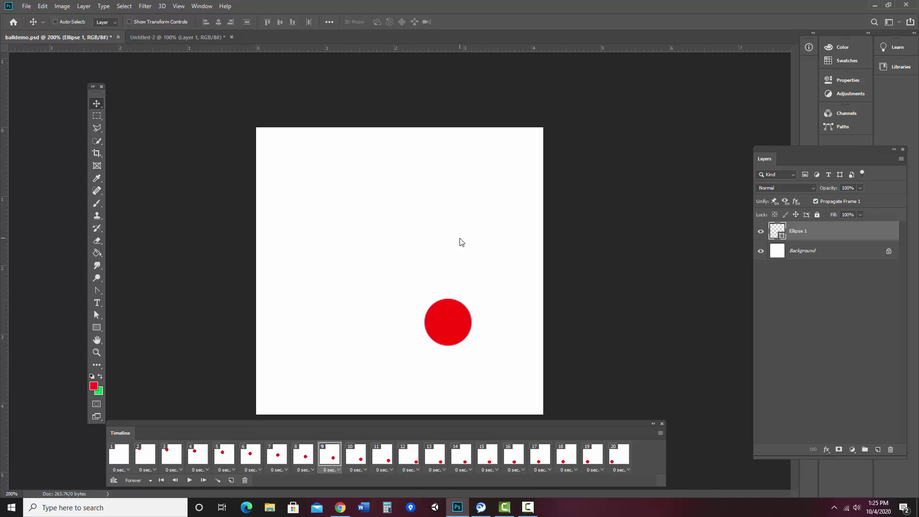
Minimize Photoshop and open balldemo.gif from the desktop in Windows Photos
left_click(875, 5)
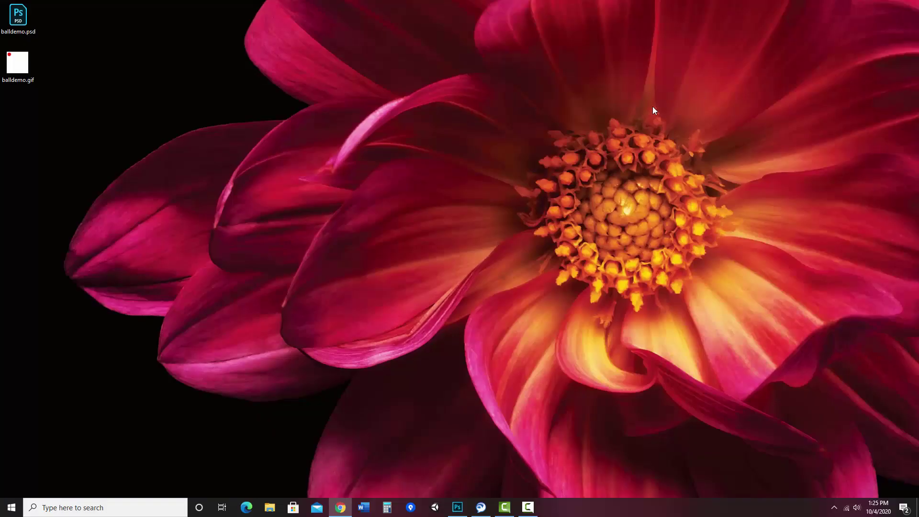
double_click(20, 72)
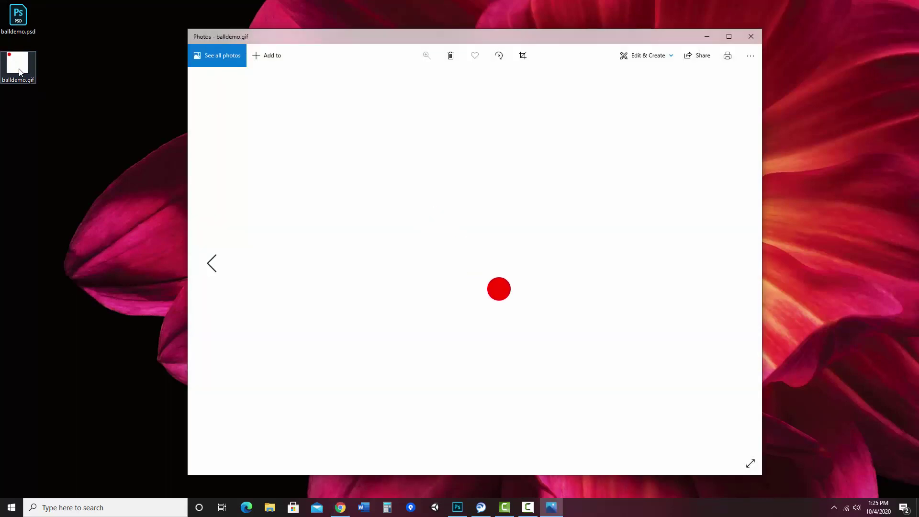